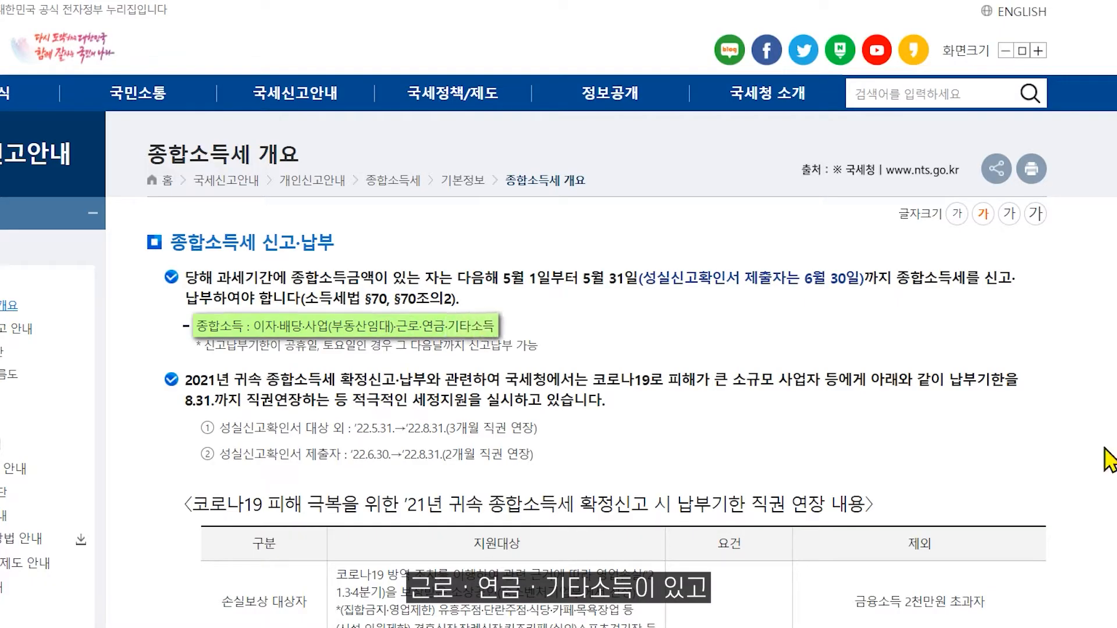
- Open the 종합소득세신고서 form from the 세액계산 및 신고 menu under 개인조정
scroll(997, 459, down, 7)
scroll(997, 460, down, 3)
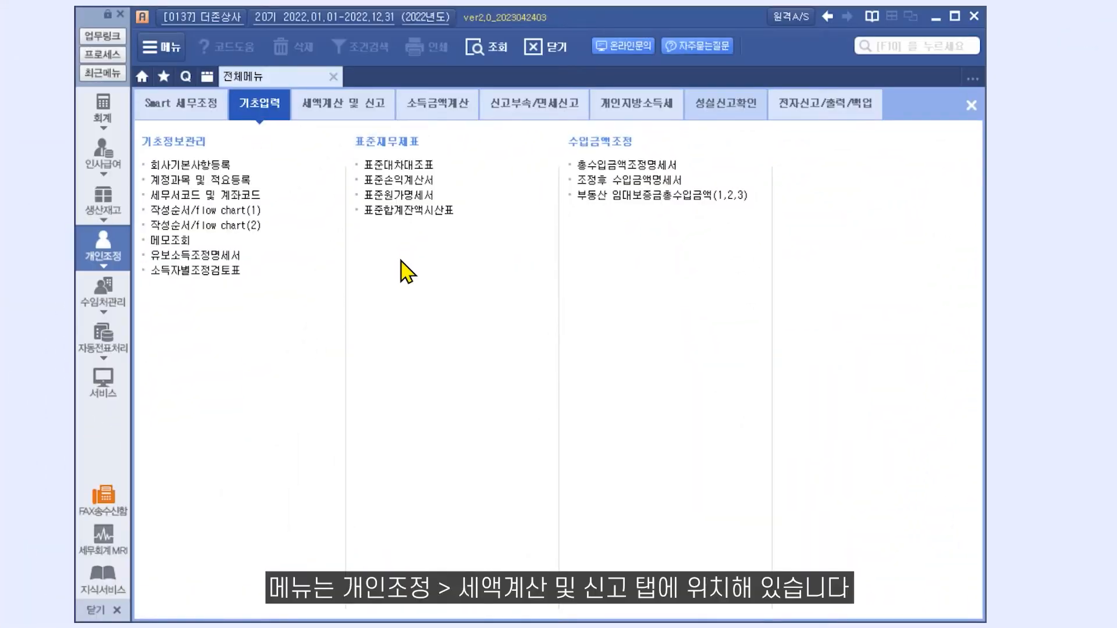
click(359, 110)
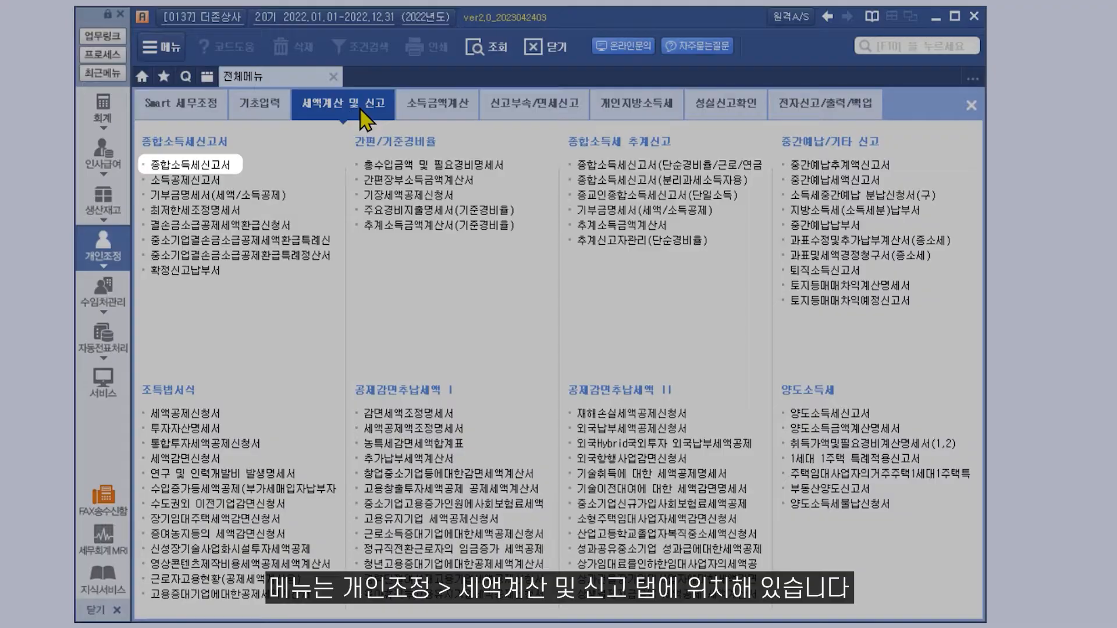
click(238, 167)
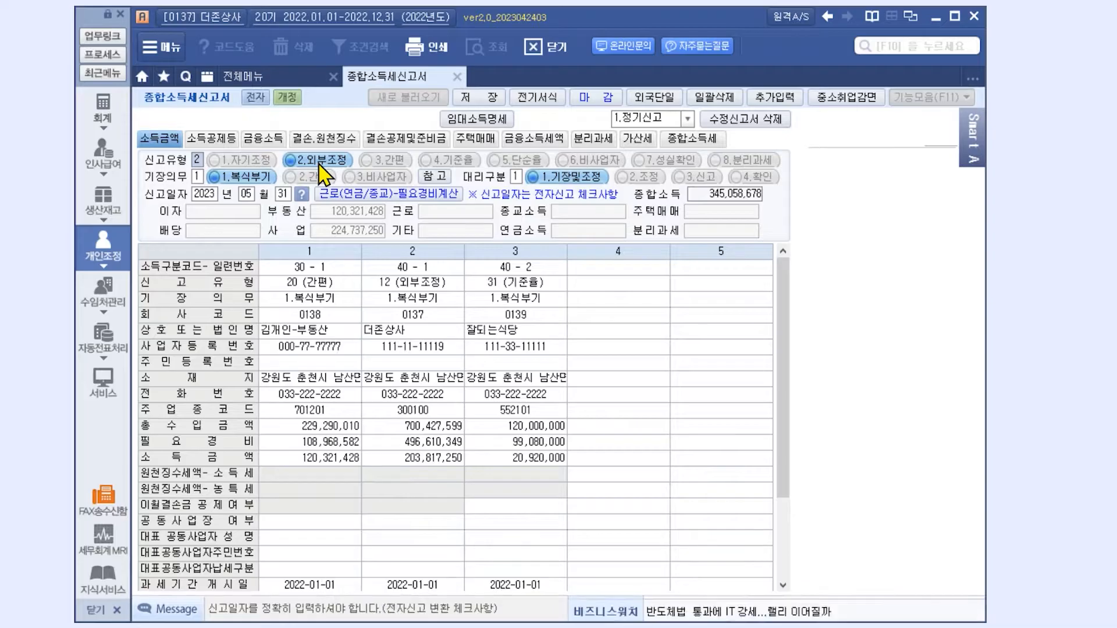
- Try filing types 6.비사업자 and 8.분리과세, revert to 2.외부조정, and view the 참고 notes
click(586, 167)
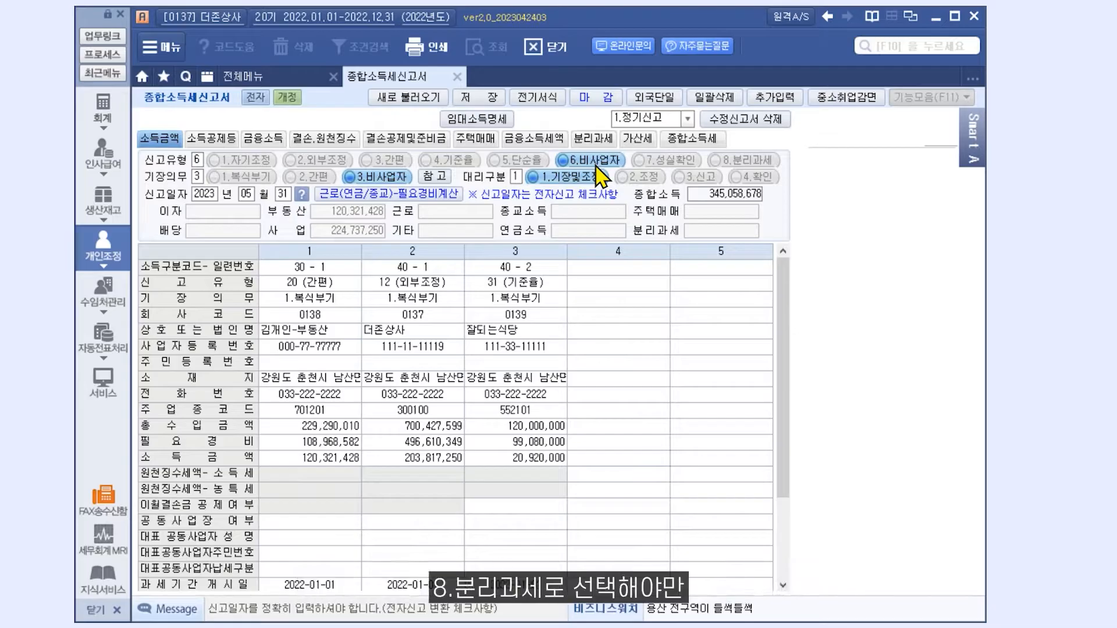
click(736, 166)
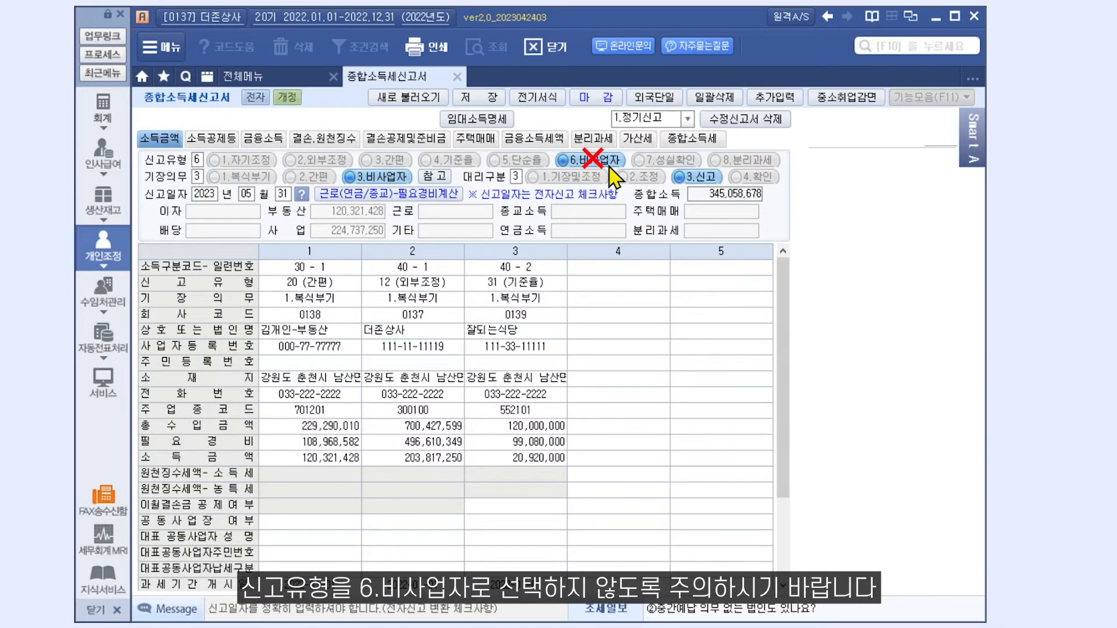
click(332, 163)
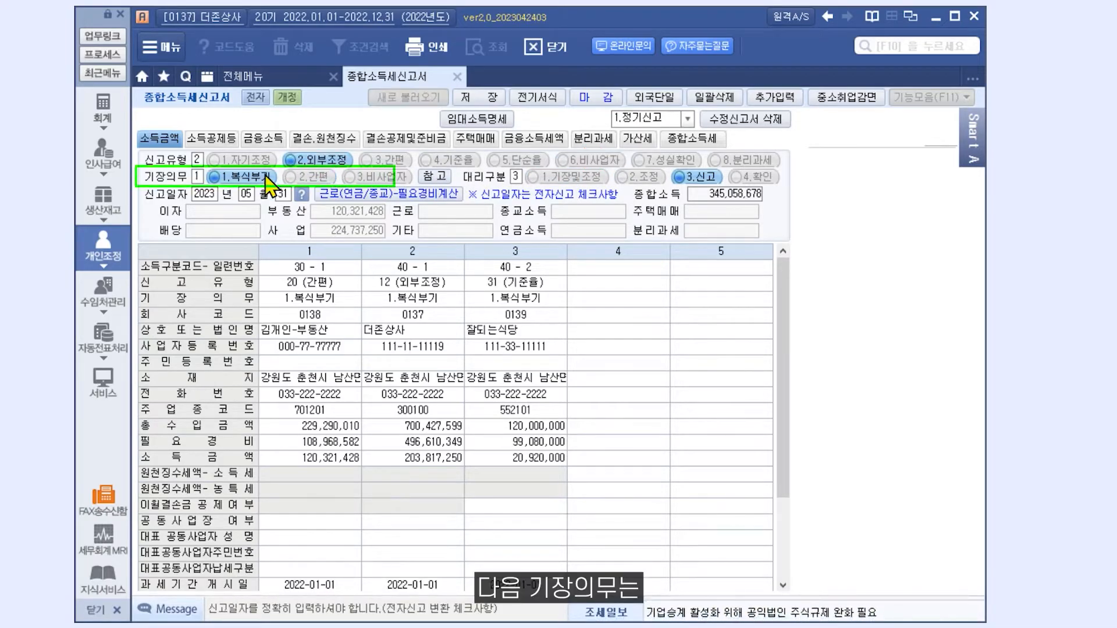
click(420, 178)
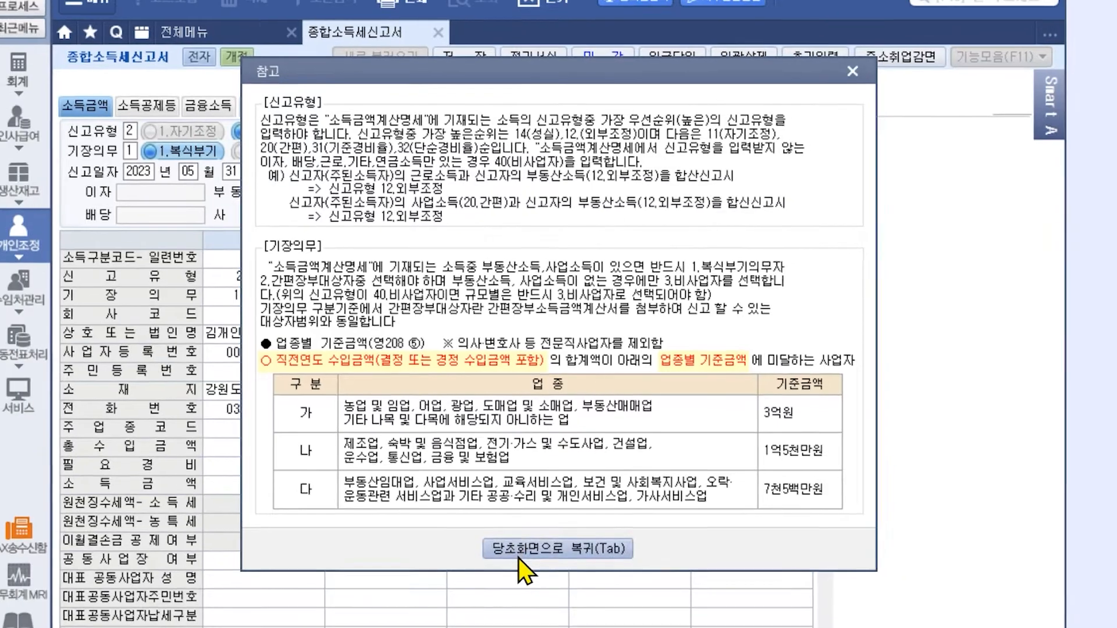
- Close the 참고 notes and set 대리구분 to 1.기장및조정
click(558, 555)
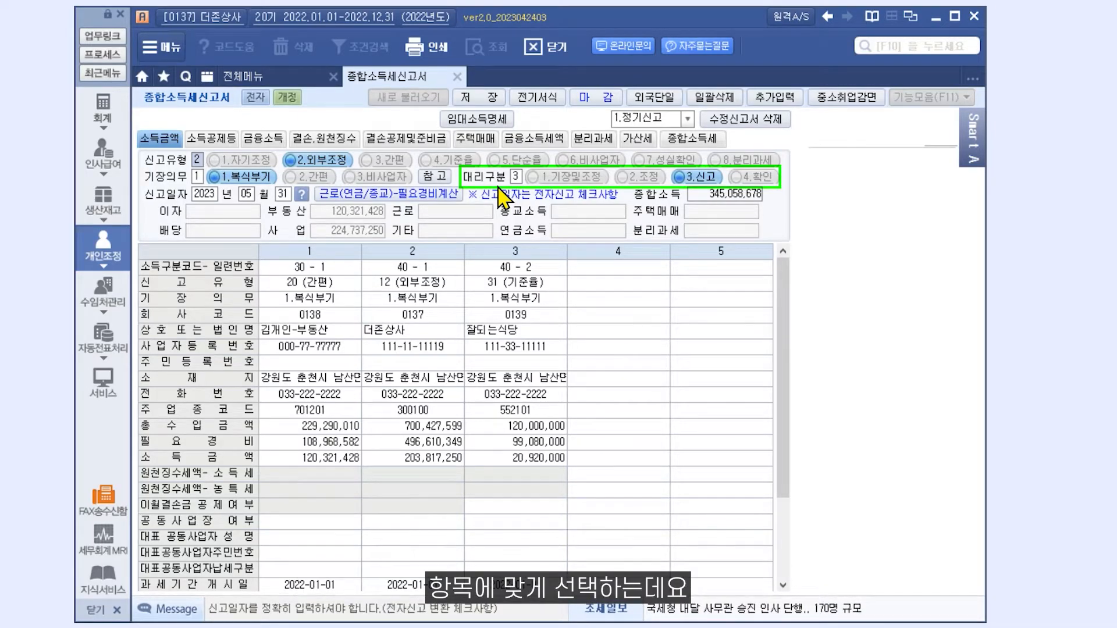
click(541, 177)
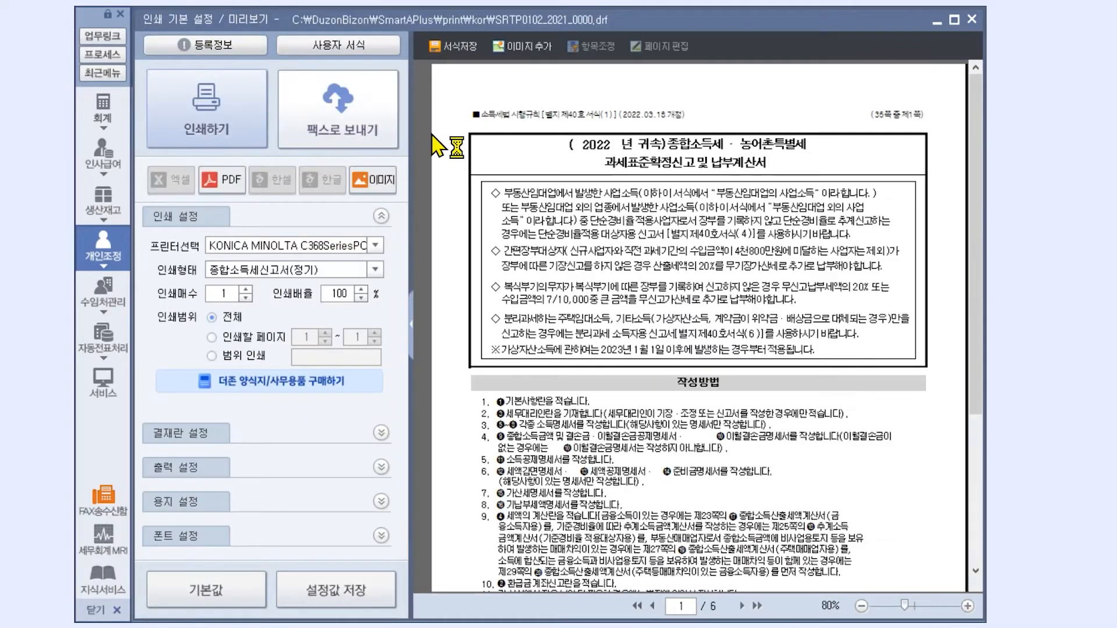
- Widen the print preview, go to its next page and zoom to 100%
click(409, 315)
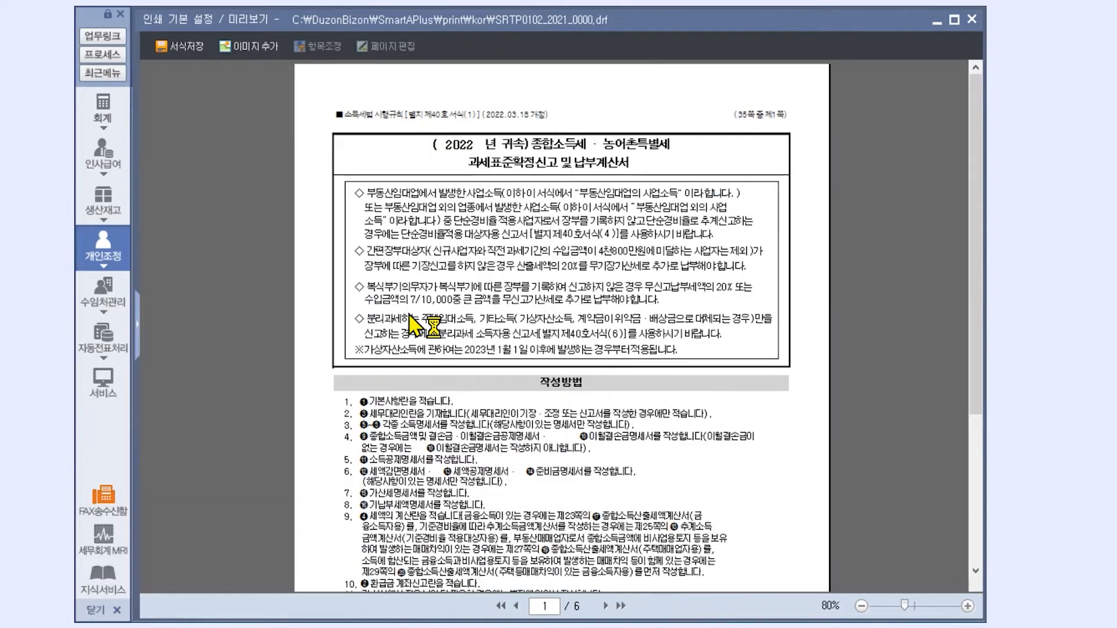
click(604, 606)
click(967, 605)
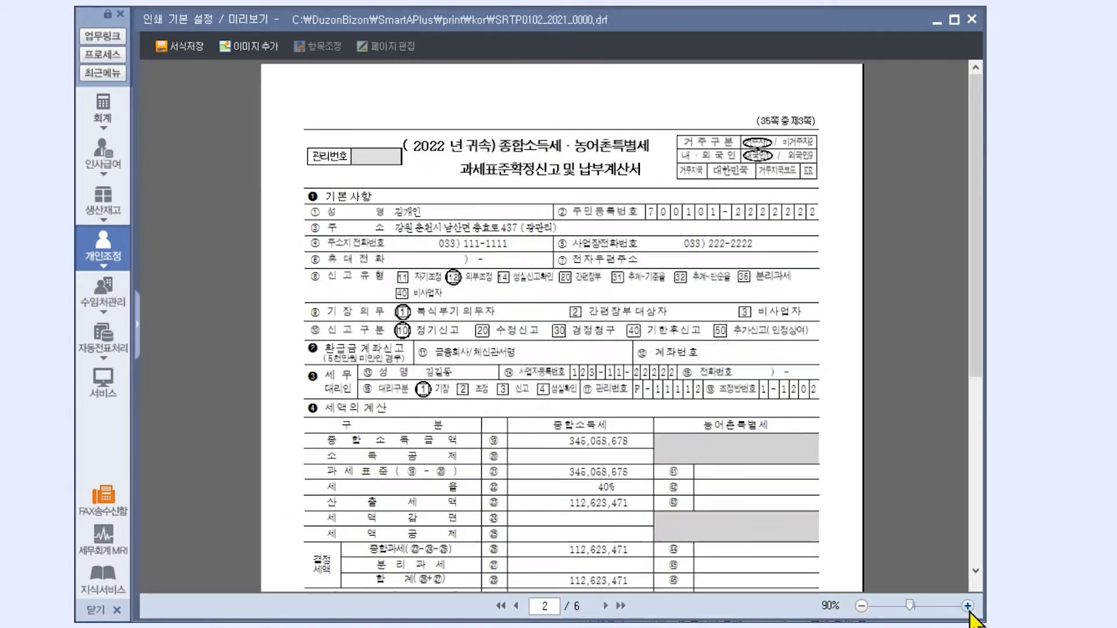
click(967, 606)
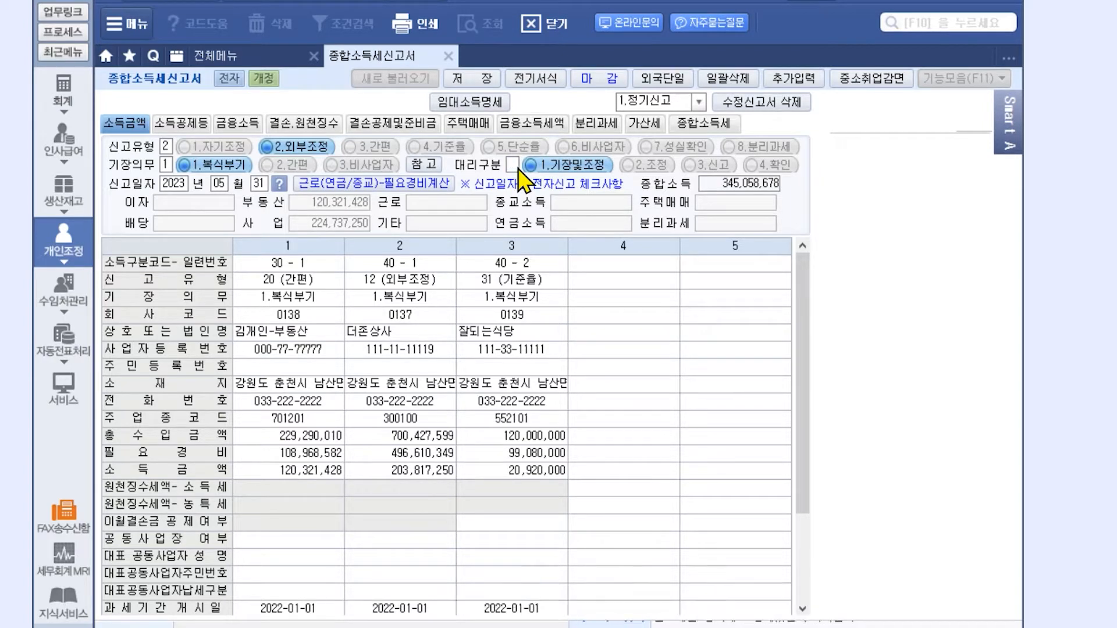
- Blank the 대리구분 field and regenerate the return preview at 100% zoom
key(space)
key(Return)
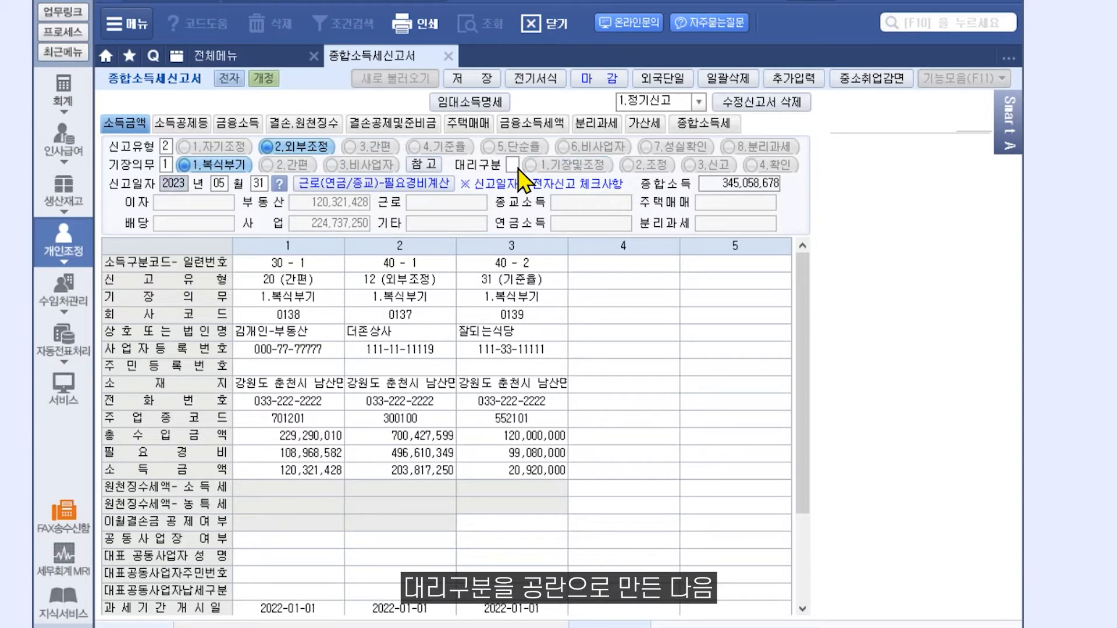
click(430, 29)
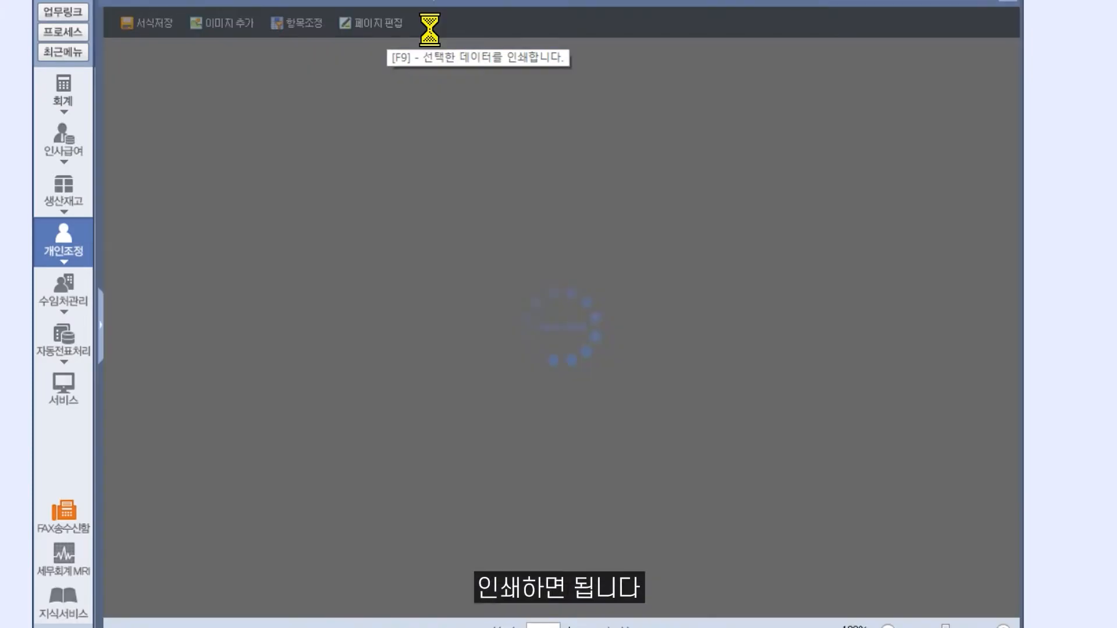
click(1003, 627)
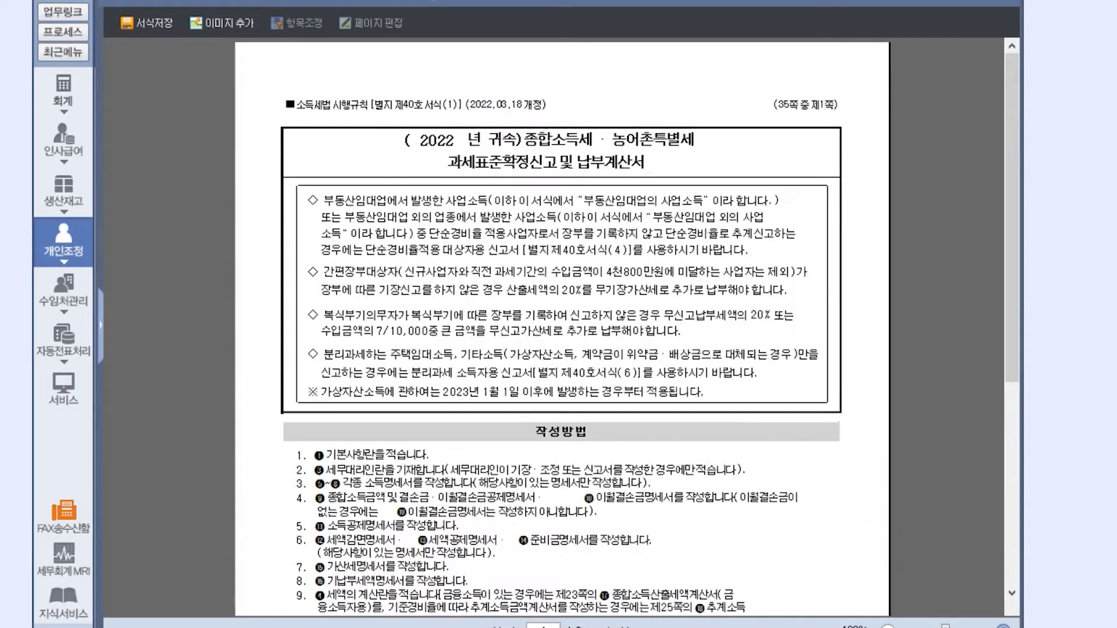
click(1003, 627)
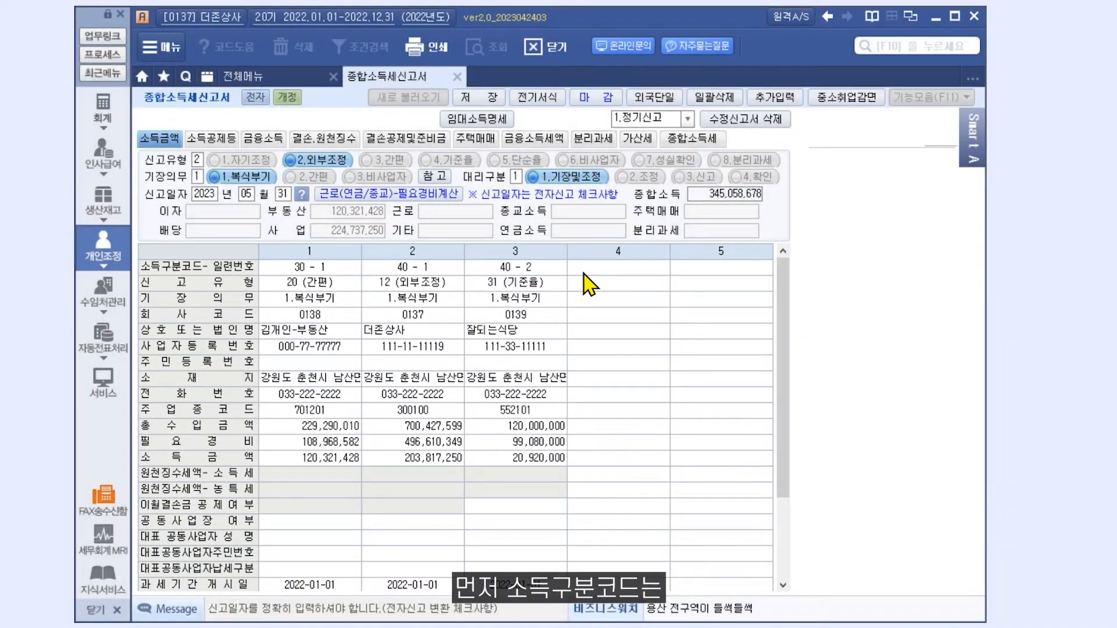
click(583, 272)
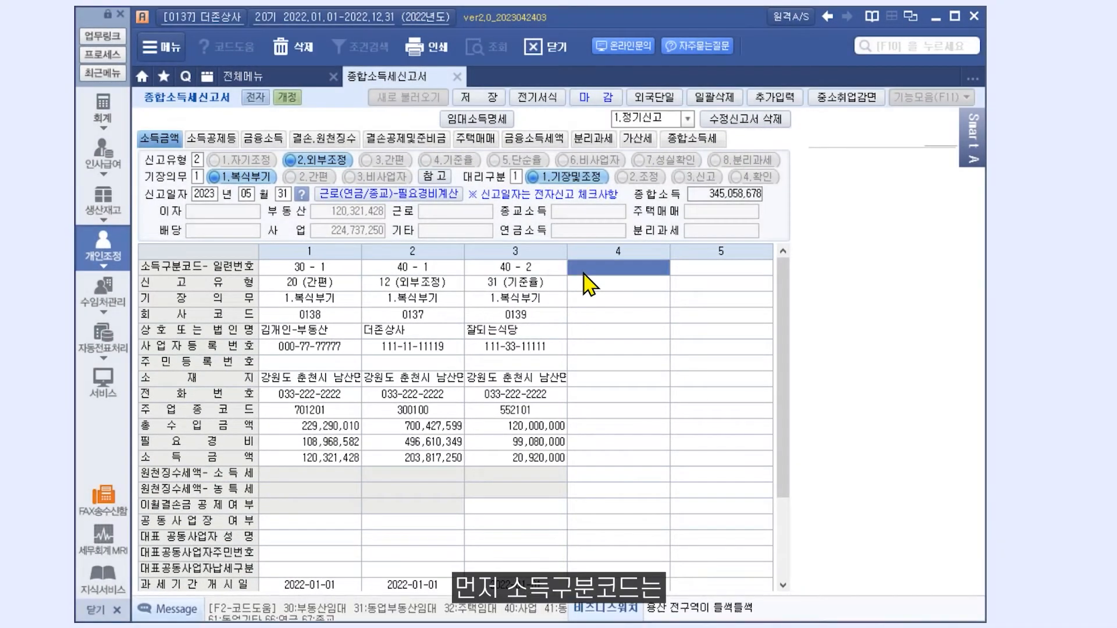
key(F2)
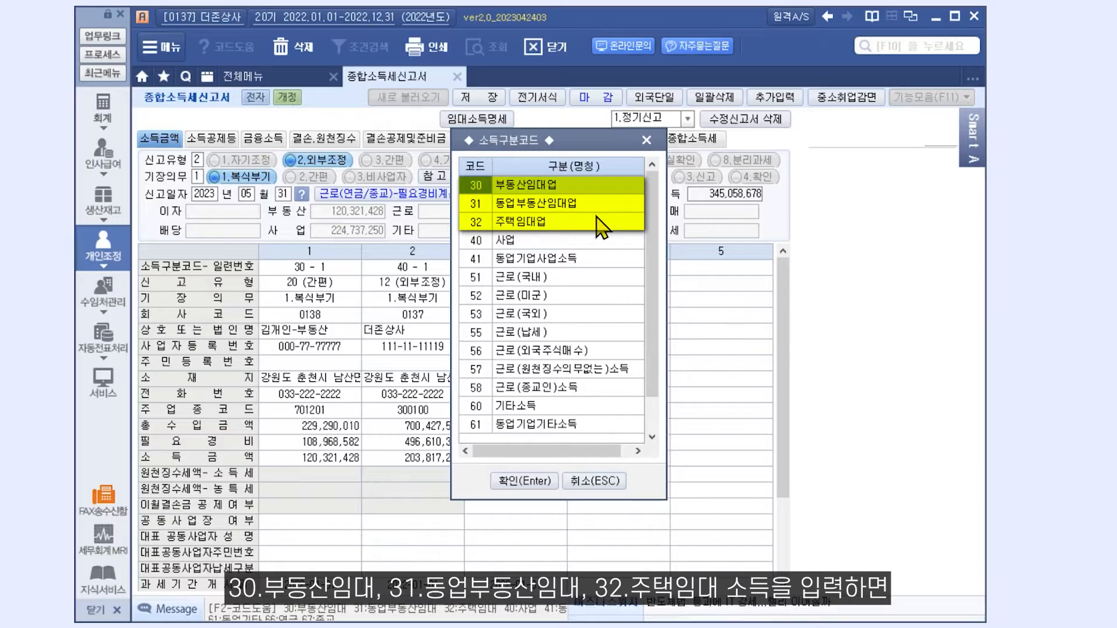
click(646, 140)
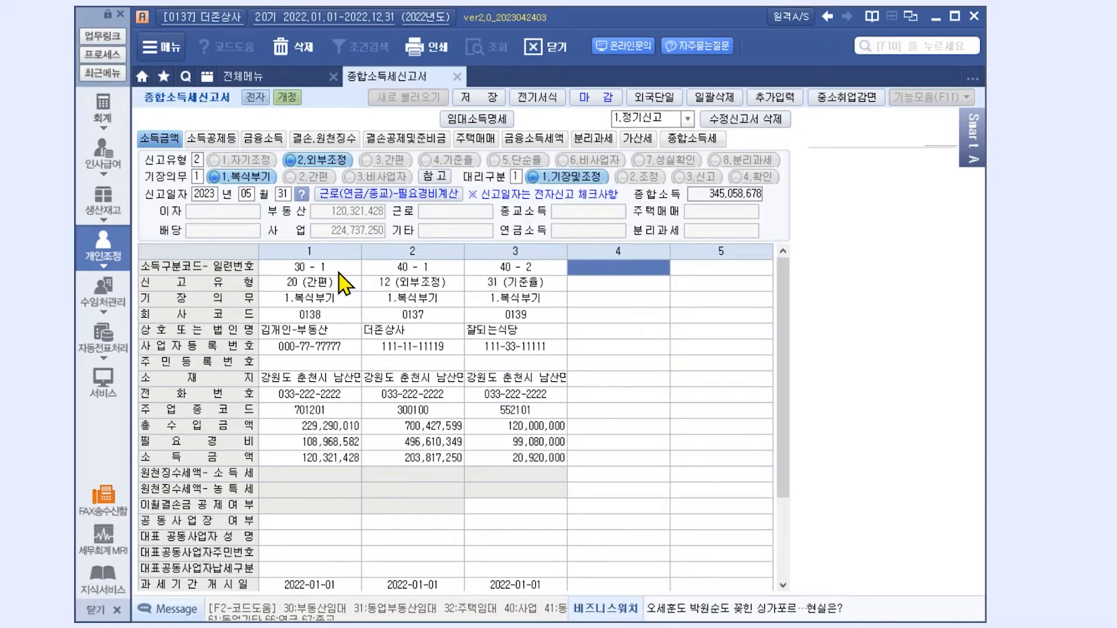
click(511, 125)
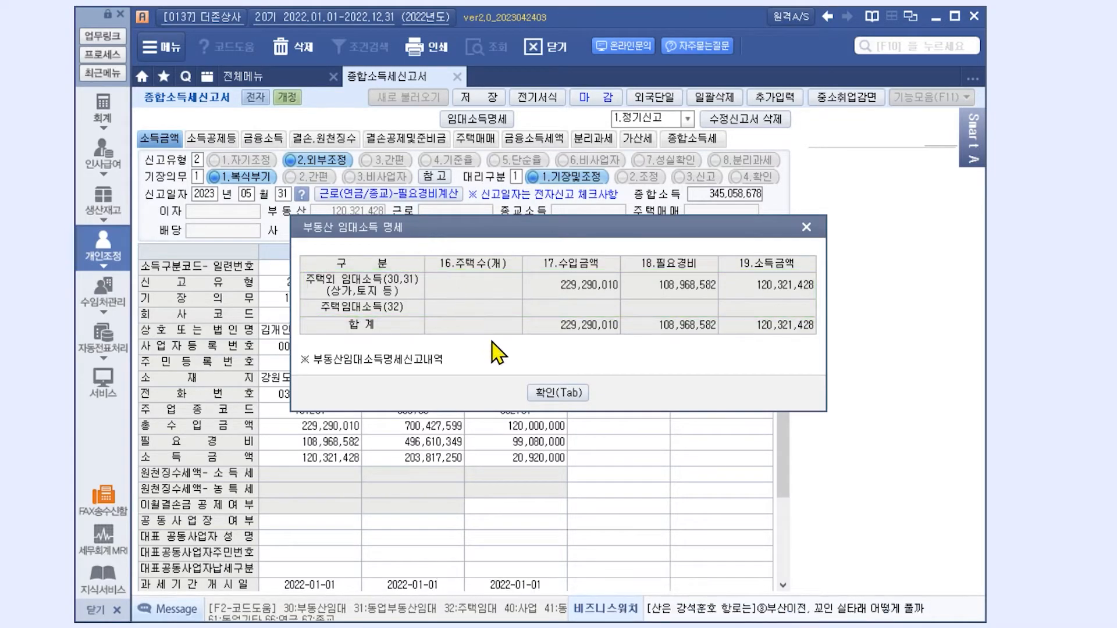
click(557, 394)
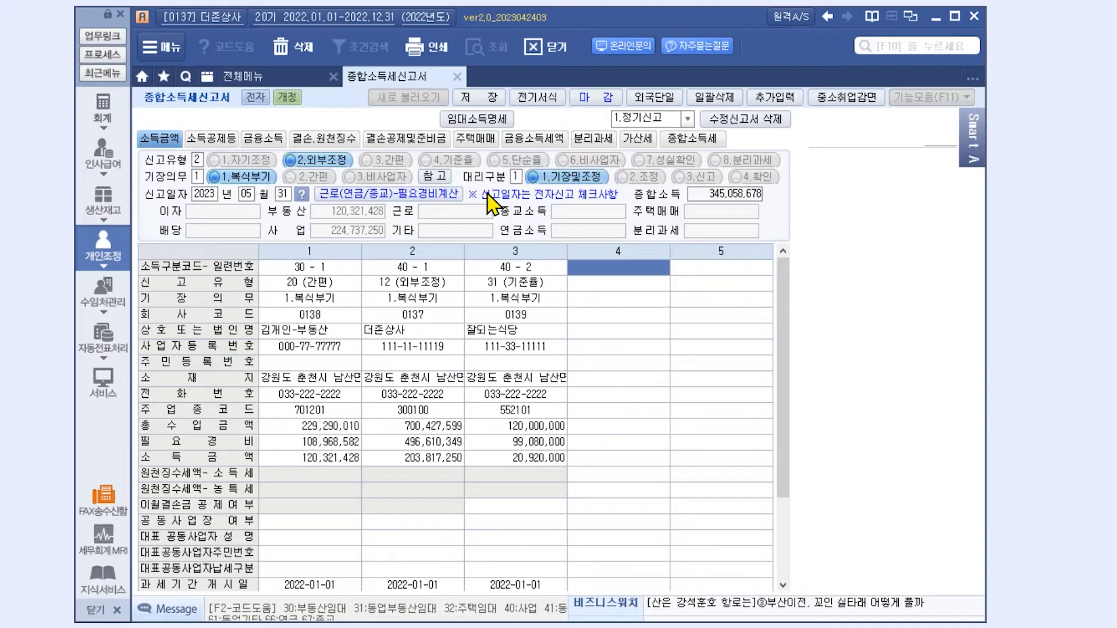
click(438, 49)
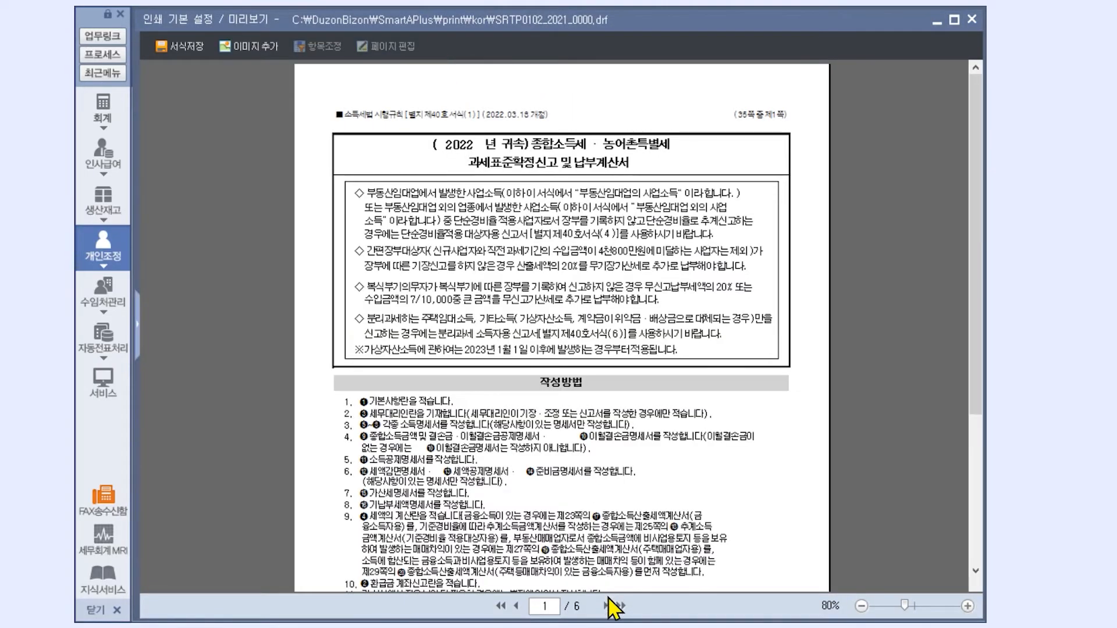
click(608, 602)
click(609, 602)
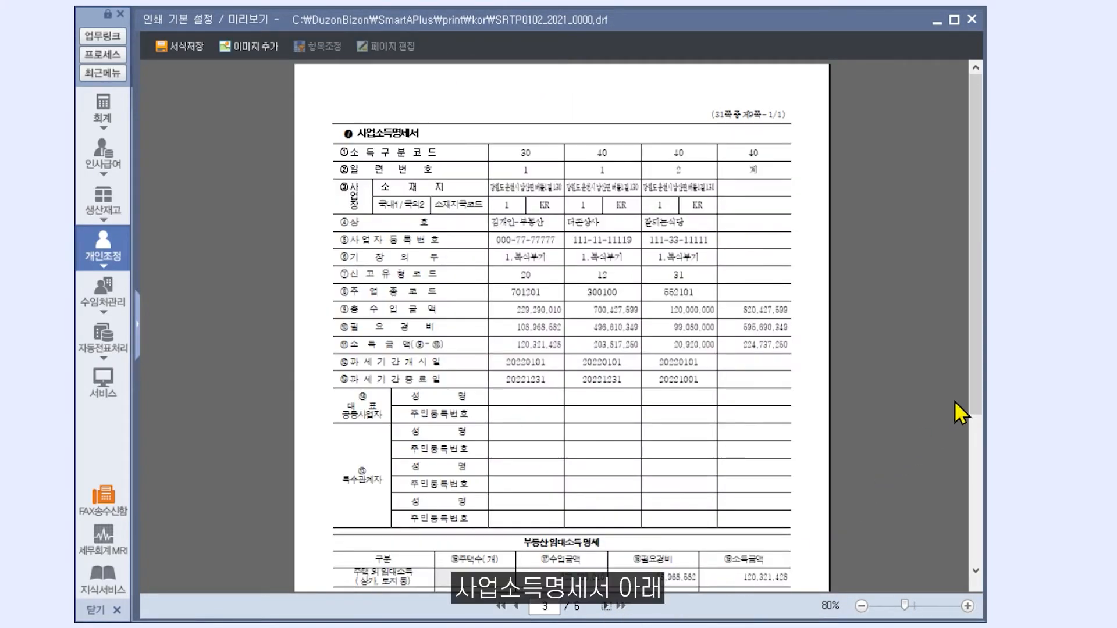
drag(978, 393, 966, 544)
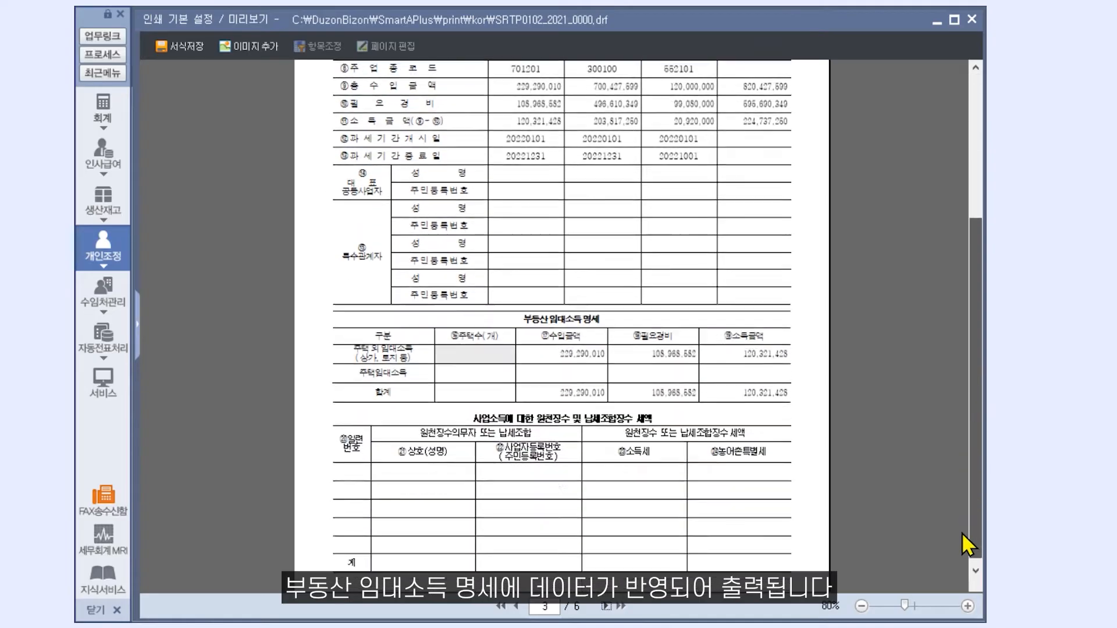
click(967, 605)
click(968, 605)
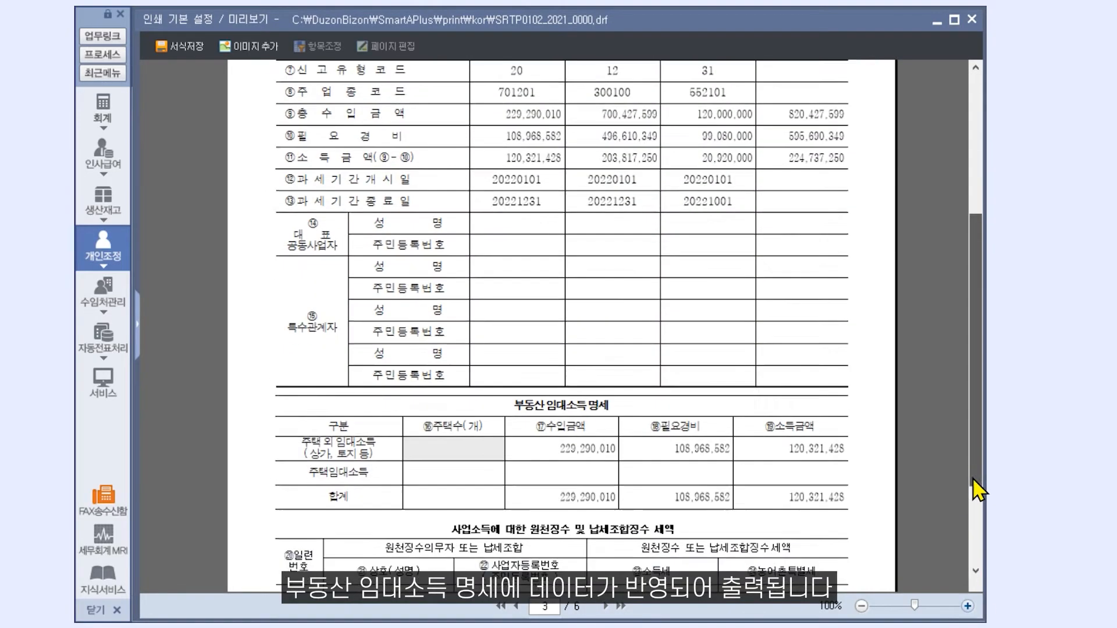
drag(977, 490, 977, 528)
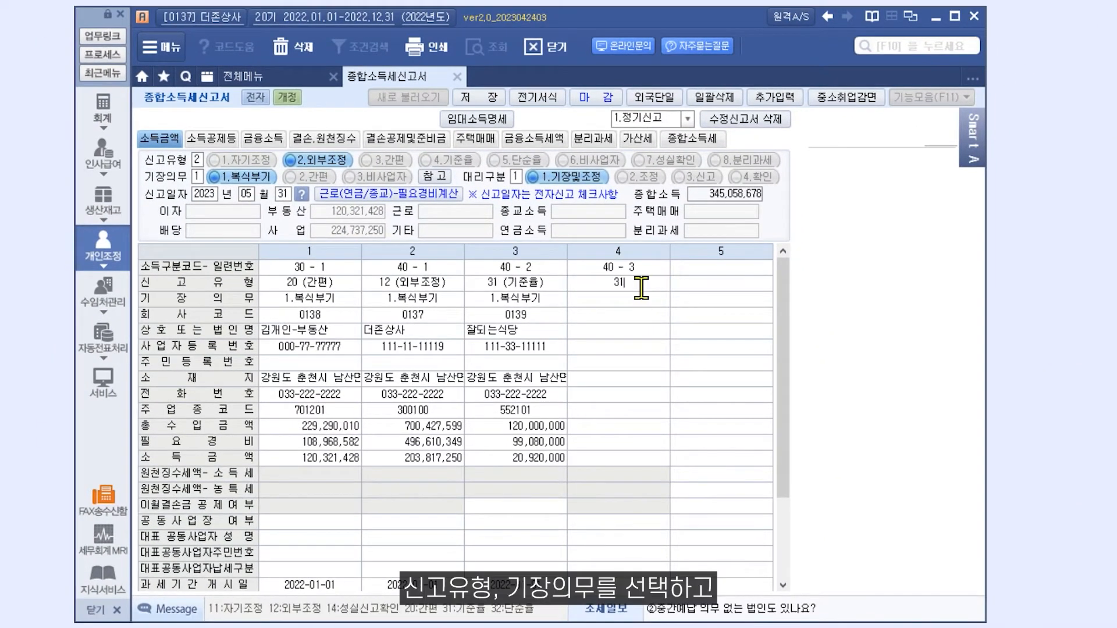
- Load company 길동식당 (0123) into income column 4 from the company list
click(645, 299)
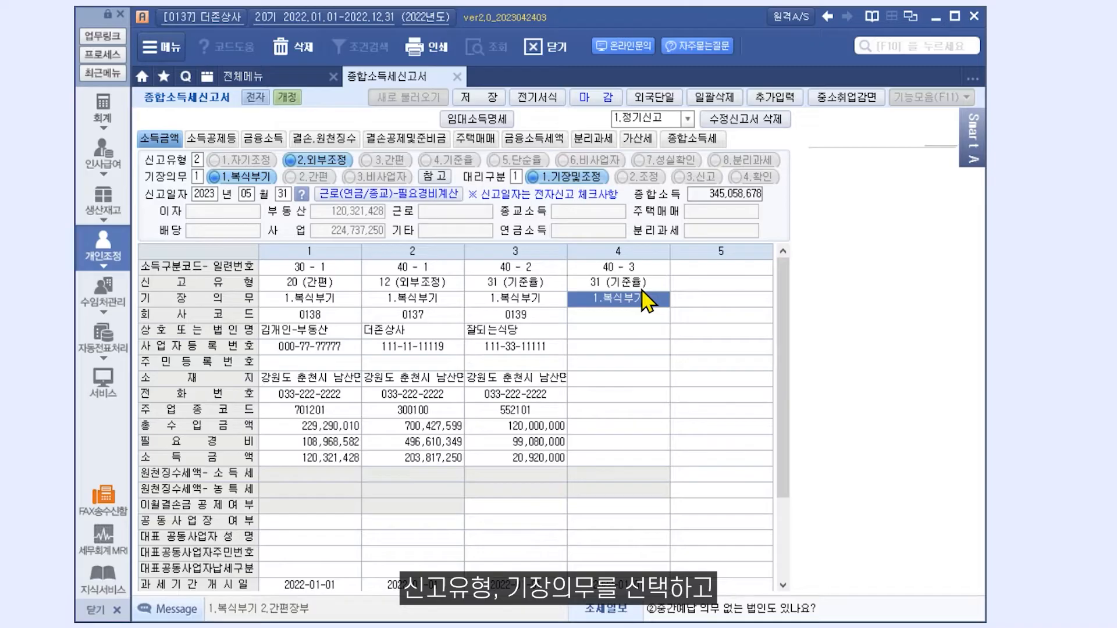
click(640, 314)
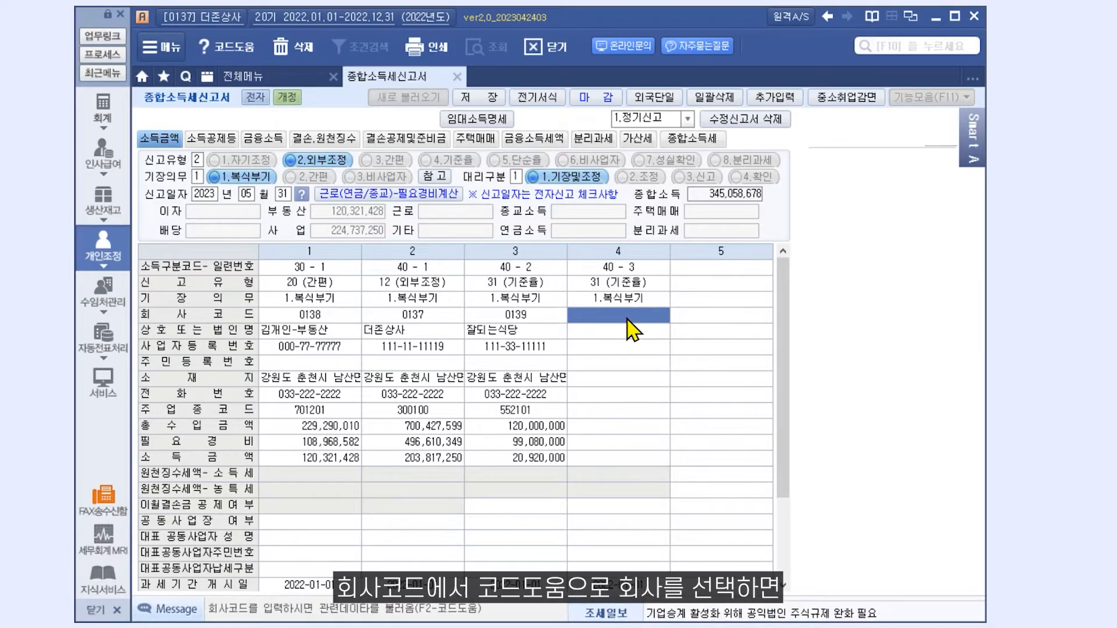
double_click(627, 319)
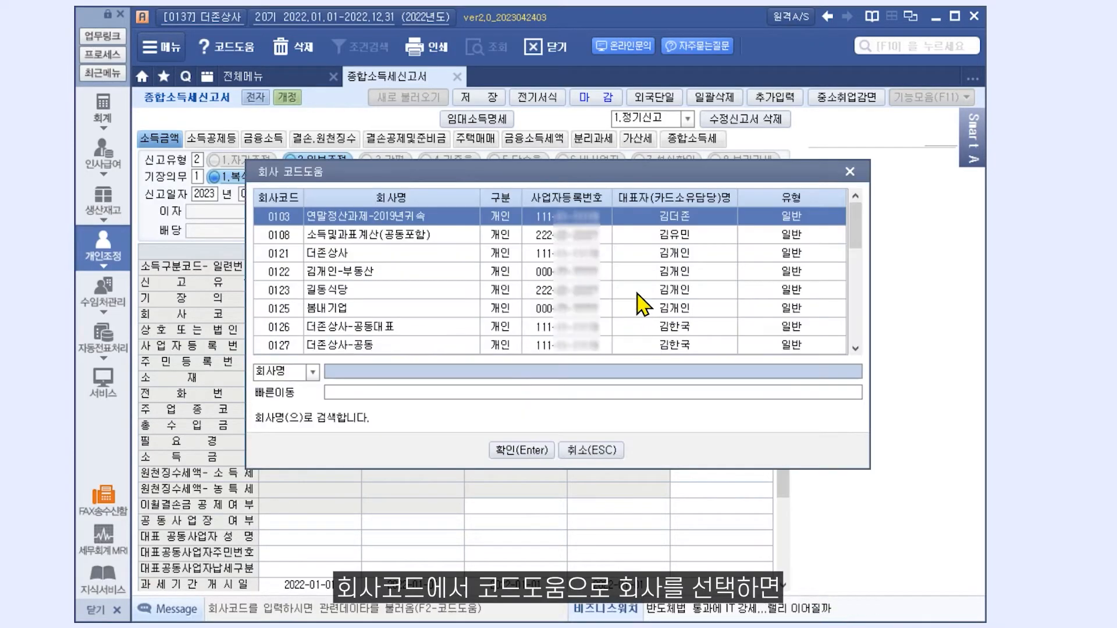
click(639, 291)
double_click(640, 291)
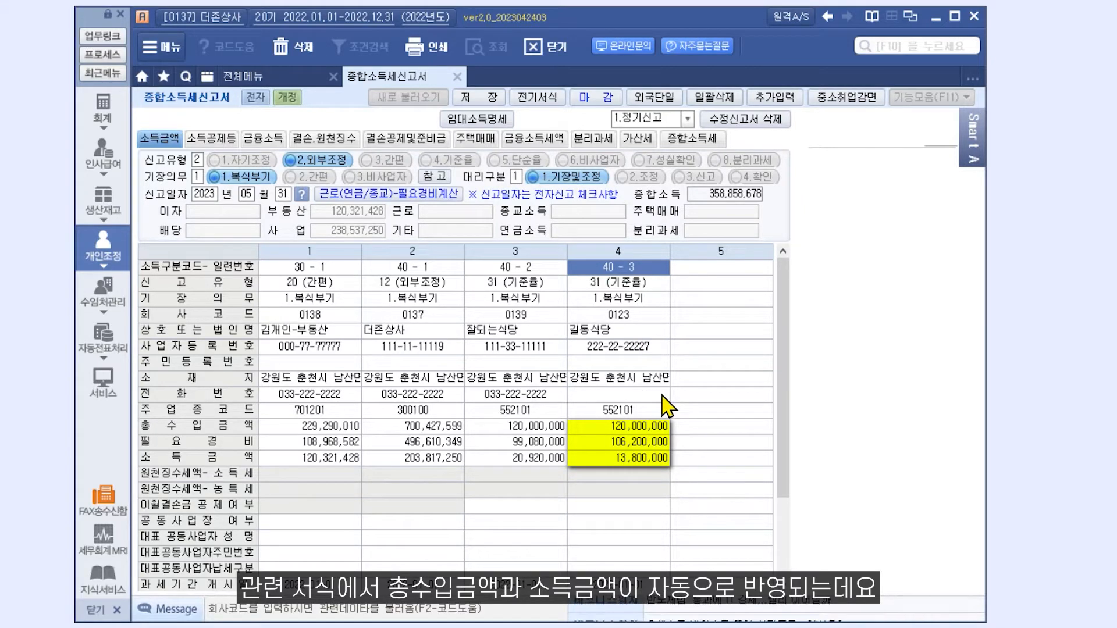
- Check the filing-type code list, then set column 4's 신고유형 to 32 (단순율)
click(452, 287)
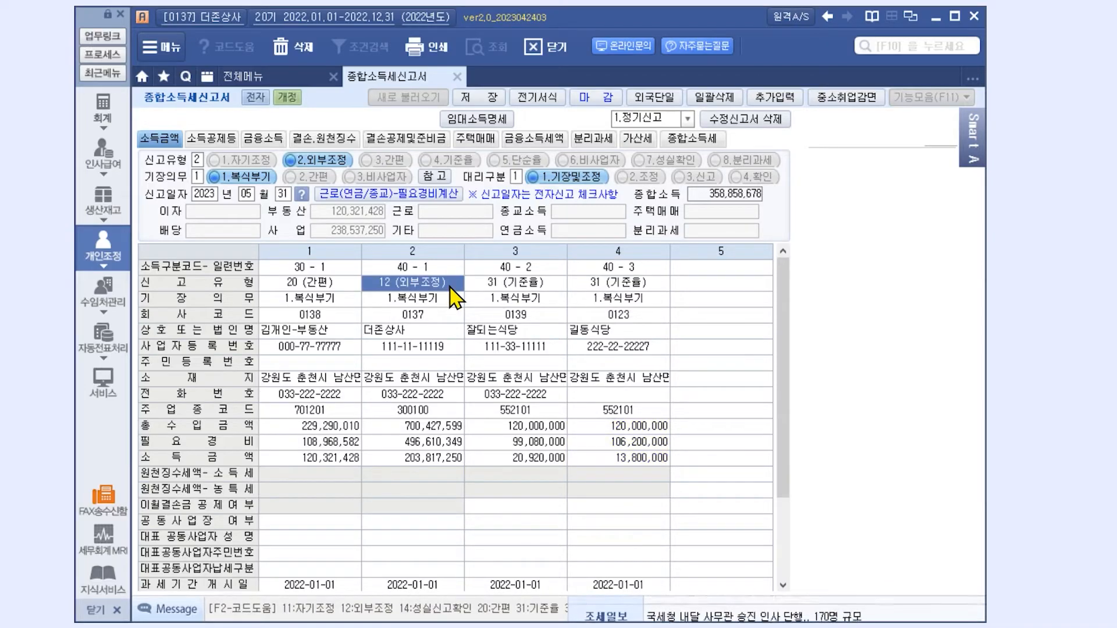
key(F2)
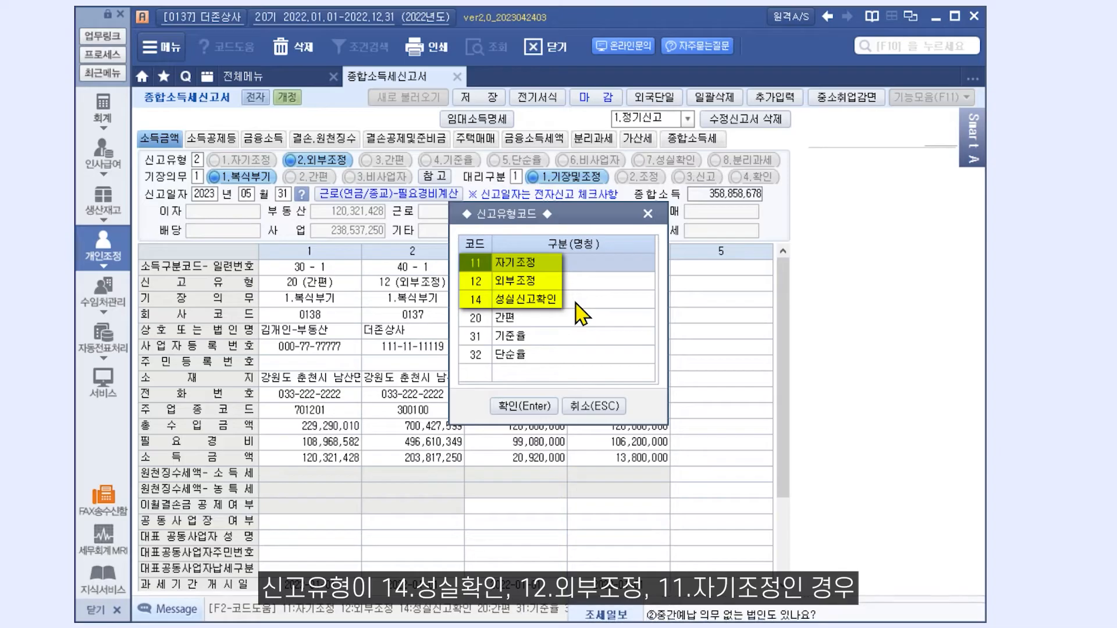
click(590, 406)
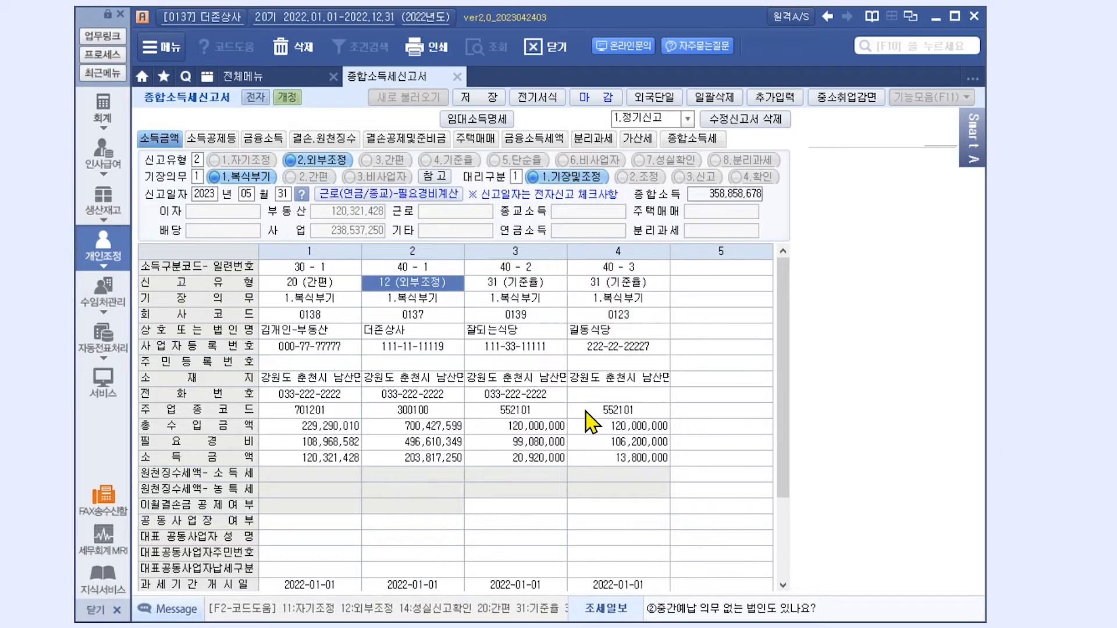
click(459, 431)
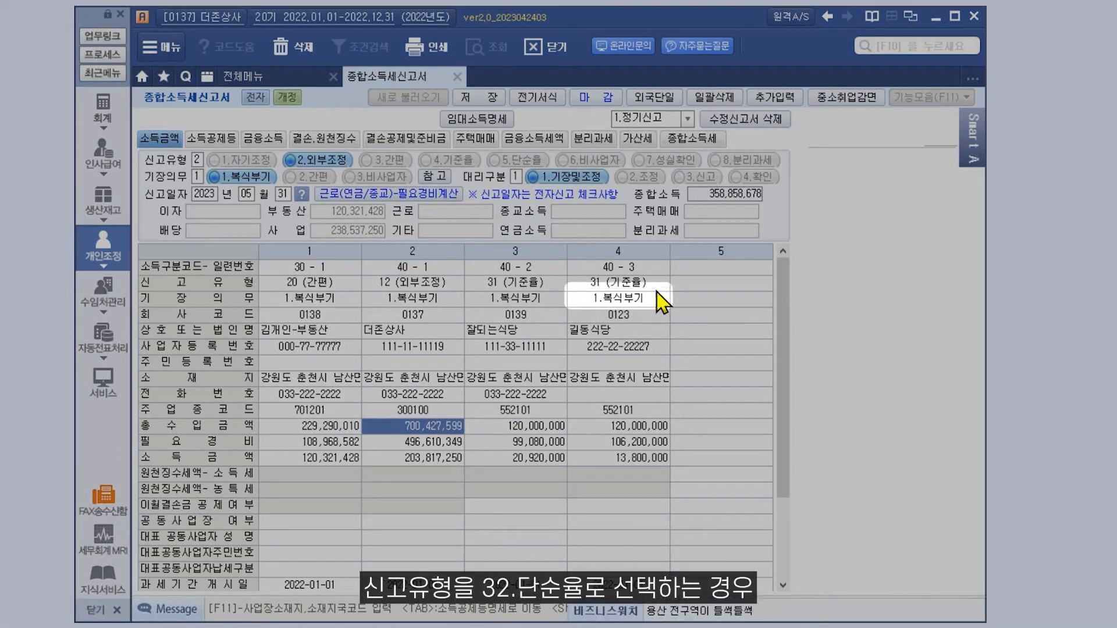
click(617, 284)
text(32)
key(Return)
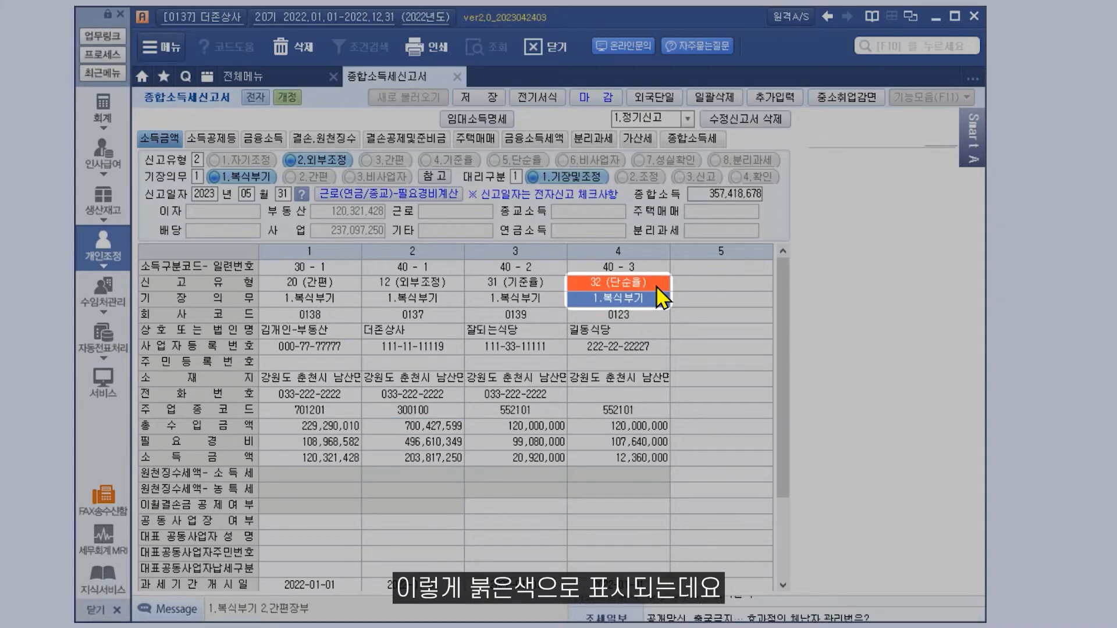
click(655, 285)
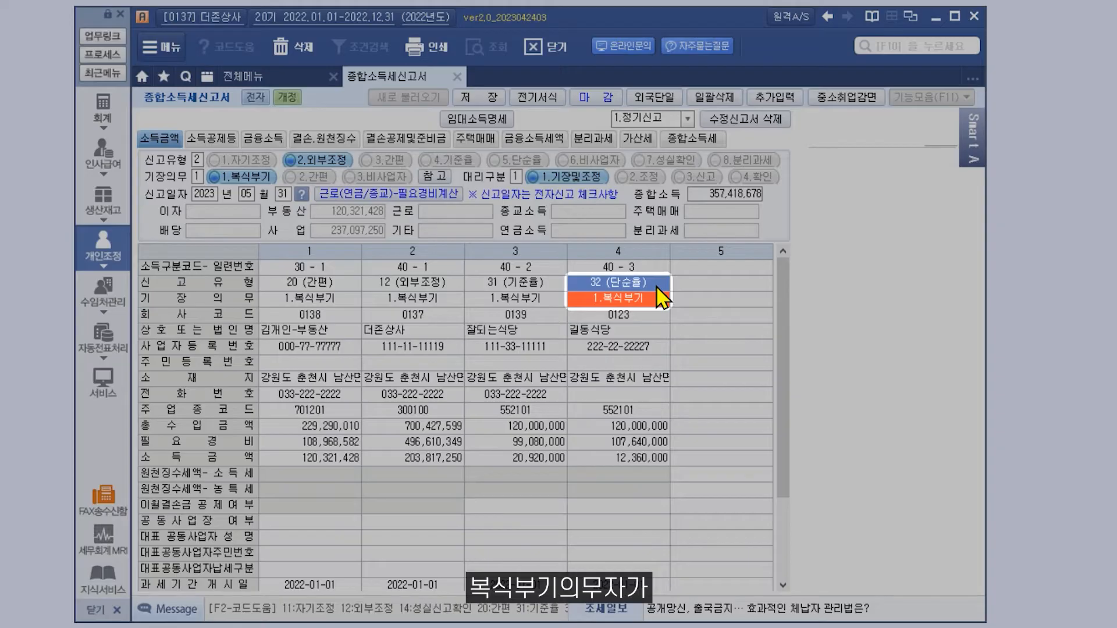
click(654, 301)
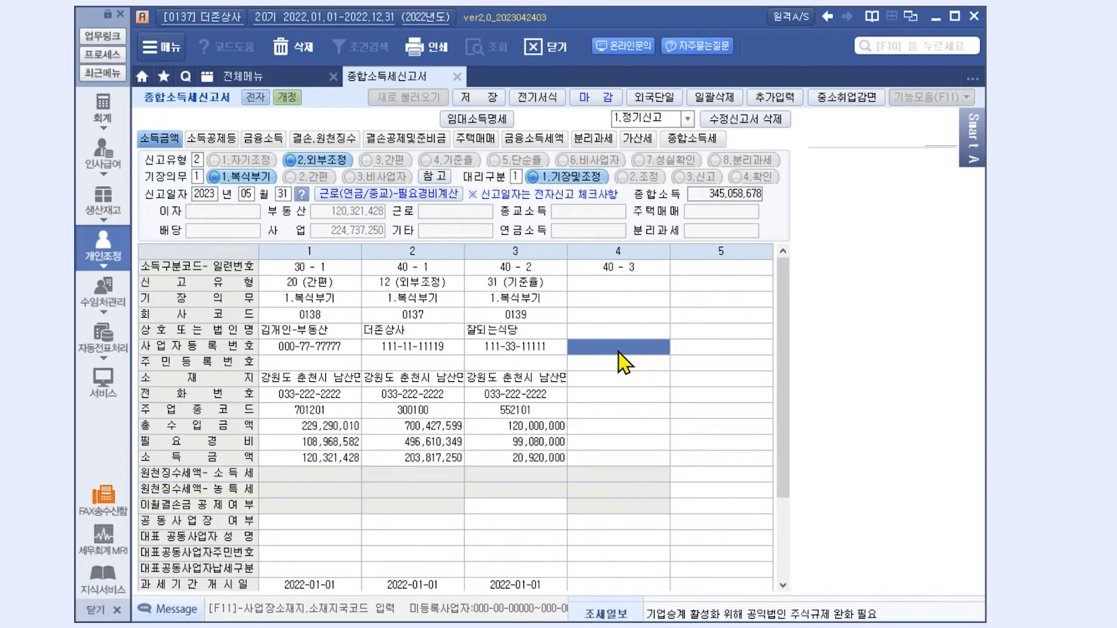
text(000-00-00000)
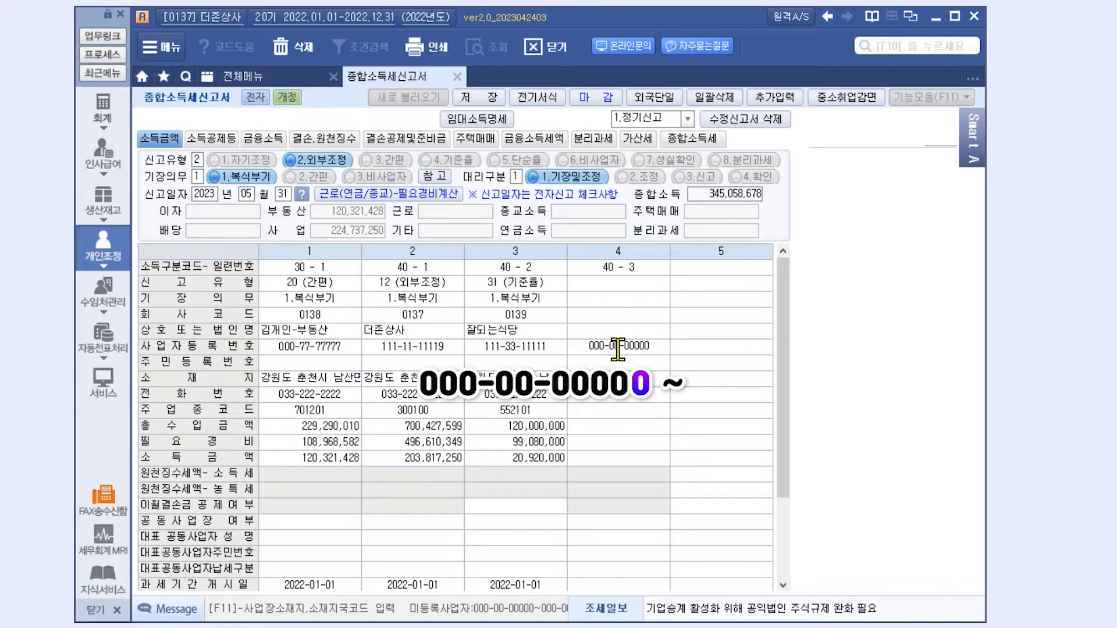
key(Return)
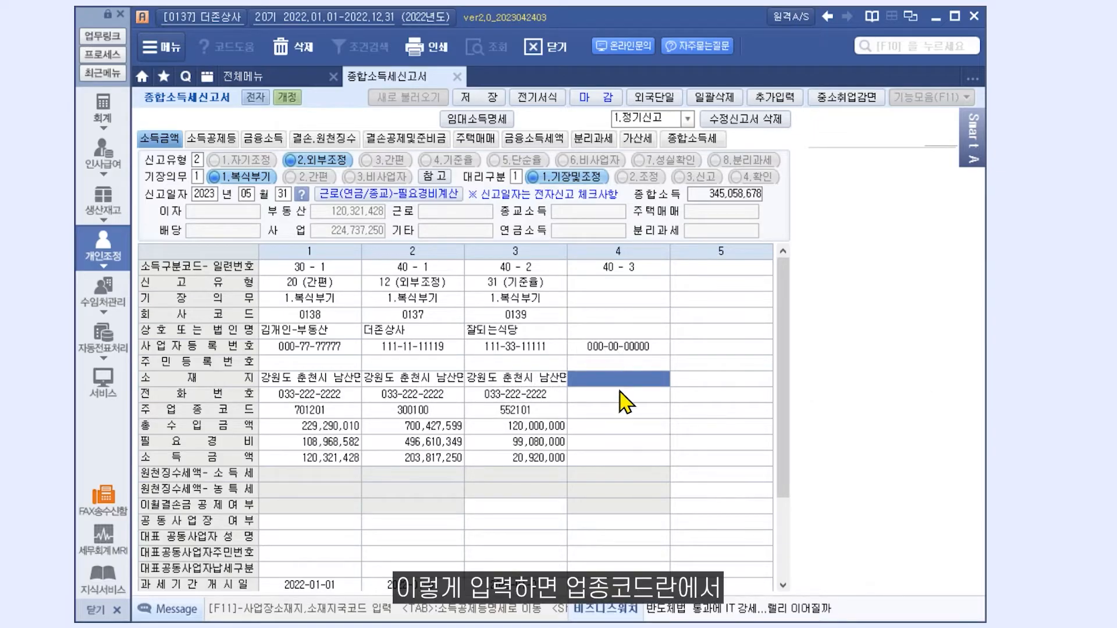
click(622, 412)
key(F2)
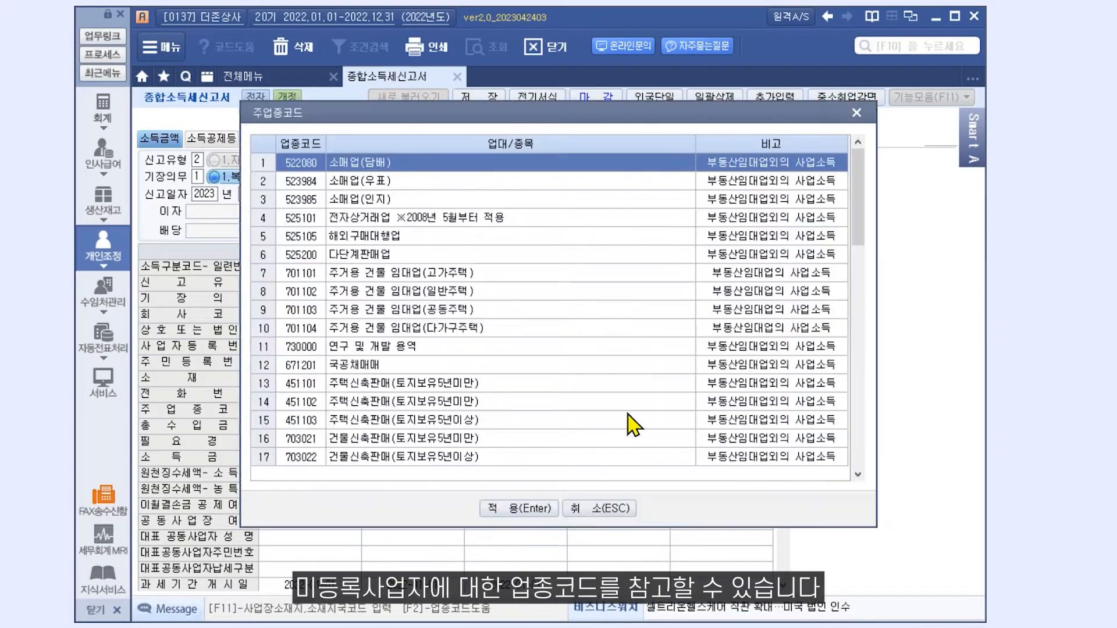
scroll(627, 414, down, 3)
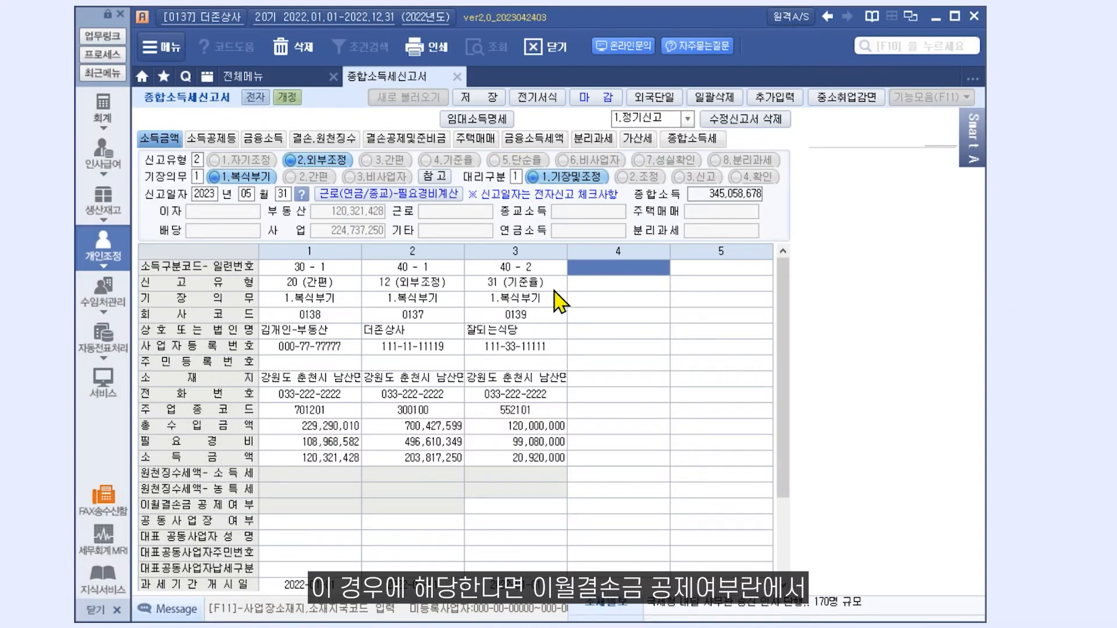
- Set column 3's 이월결손금 공제여부 to 1.(이월)결손금공제
click(521, 505)
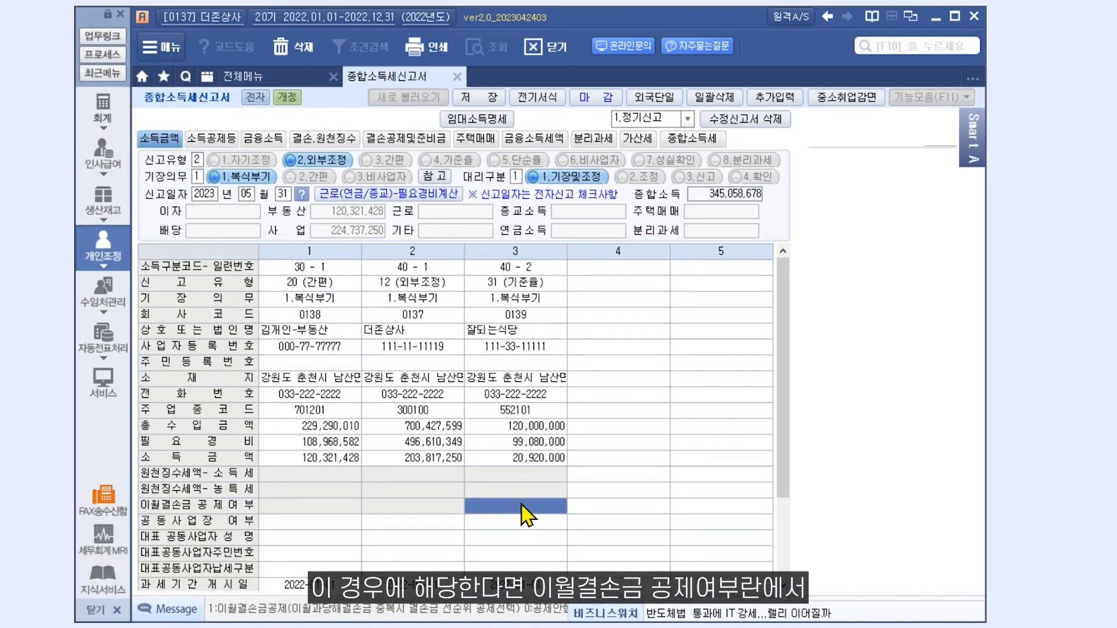
text(1)
key(Return)
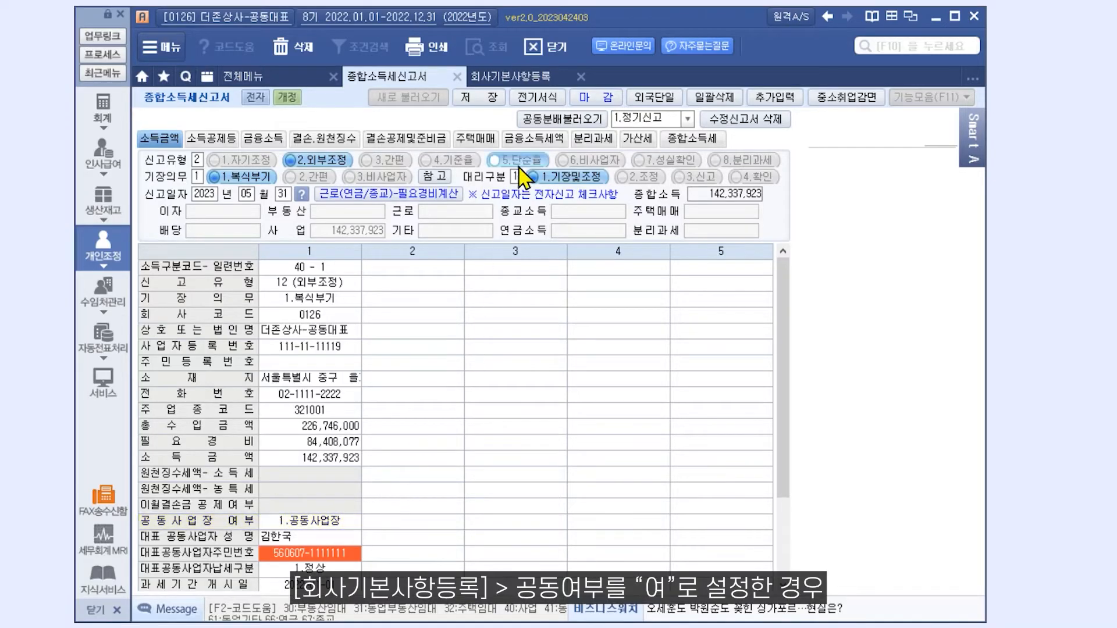
- Check 회사기본사항등록 shows 공동여부 1.여, then go back to the 종합소득세신고서
click(536, 84)
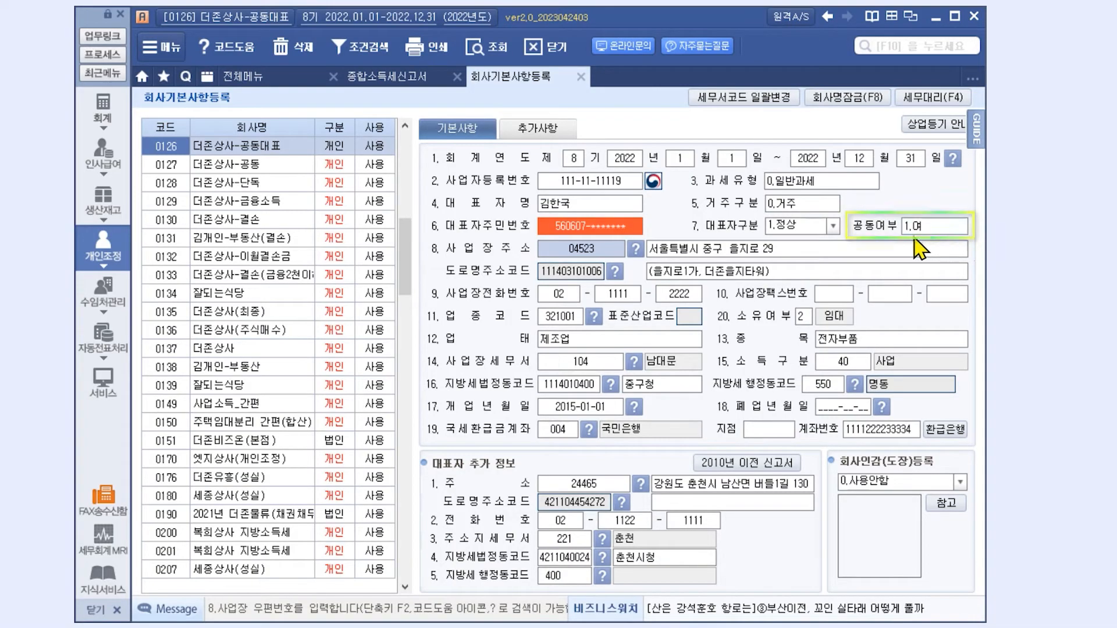
click(431, 77)
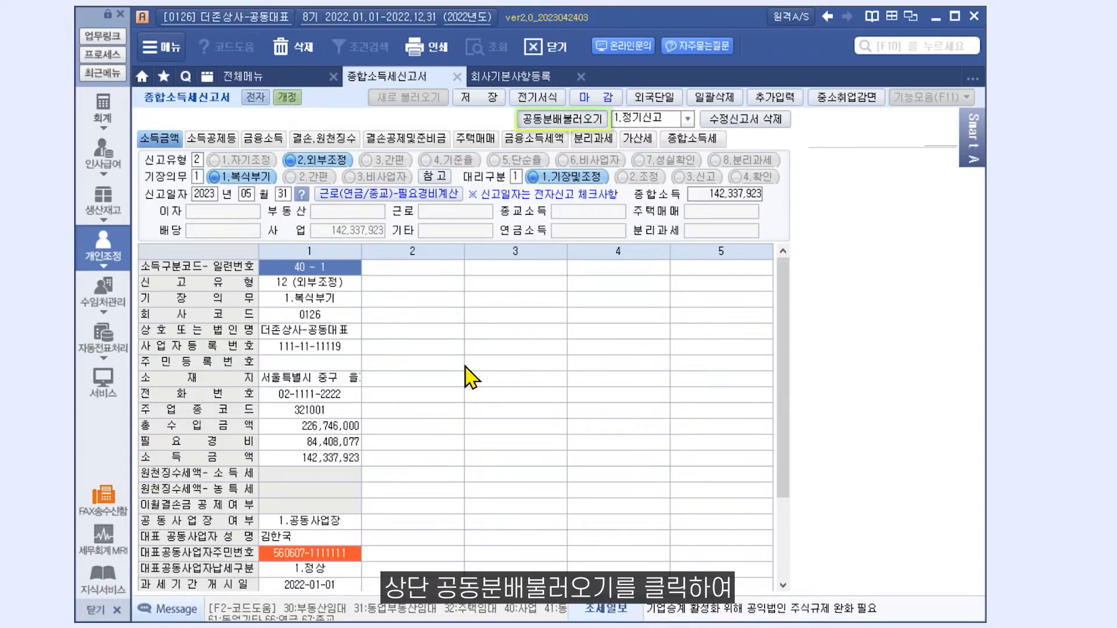
- Import the partner's 공동분배 amounts: revenue 136,047,600 and income 85,402,754
click(577, 120)
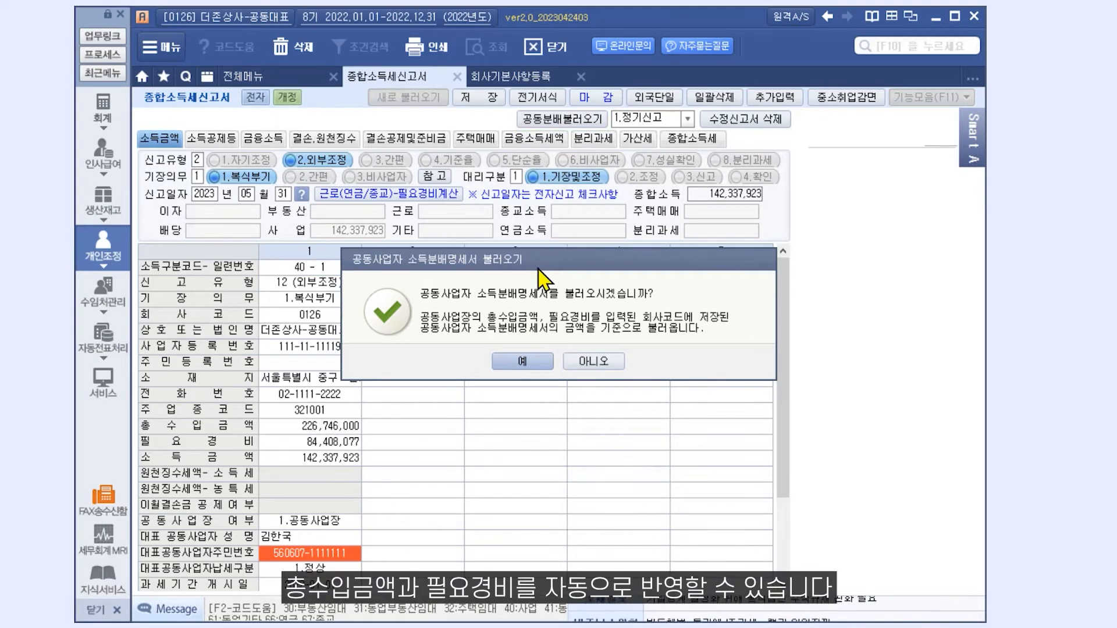
click(506, 369)
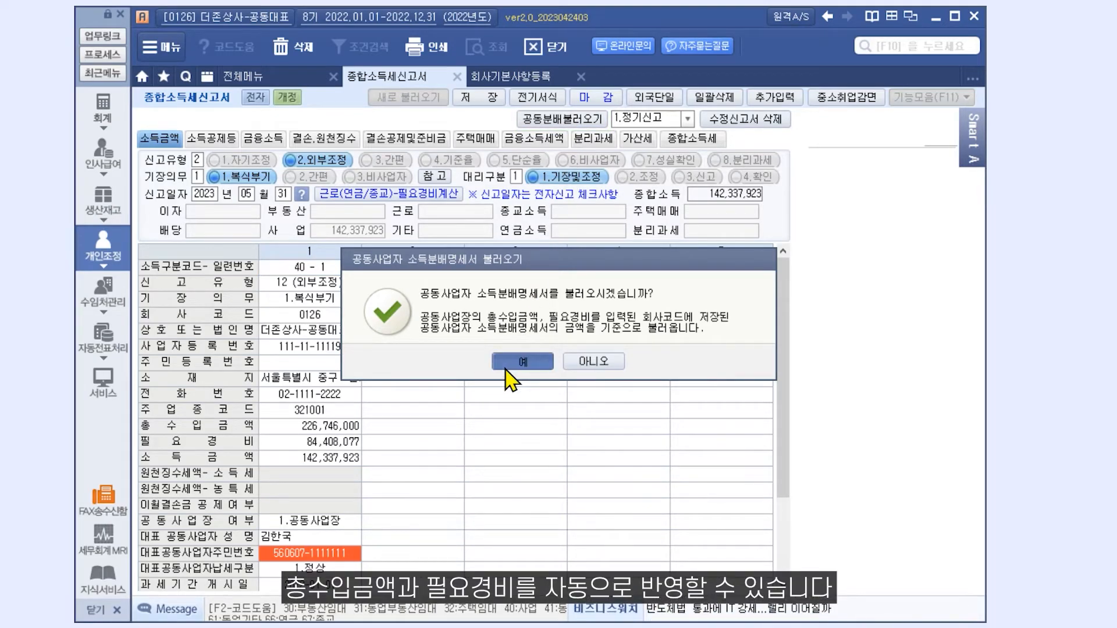
click(529, 365)
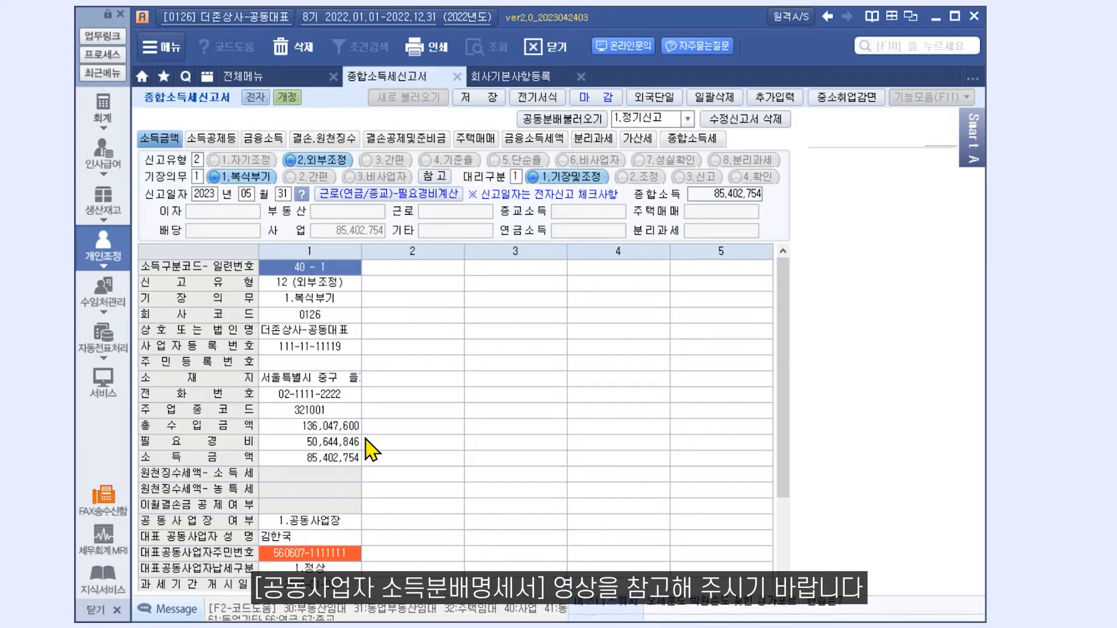
scroll(371, 454, down, 3)
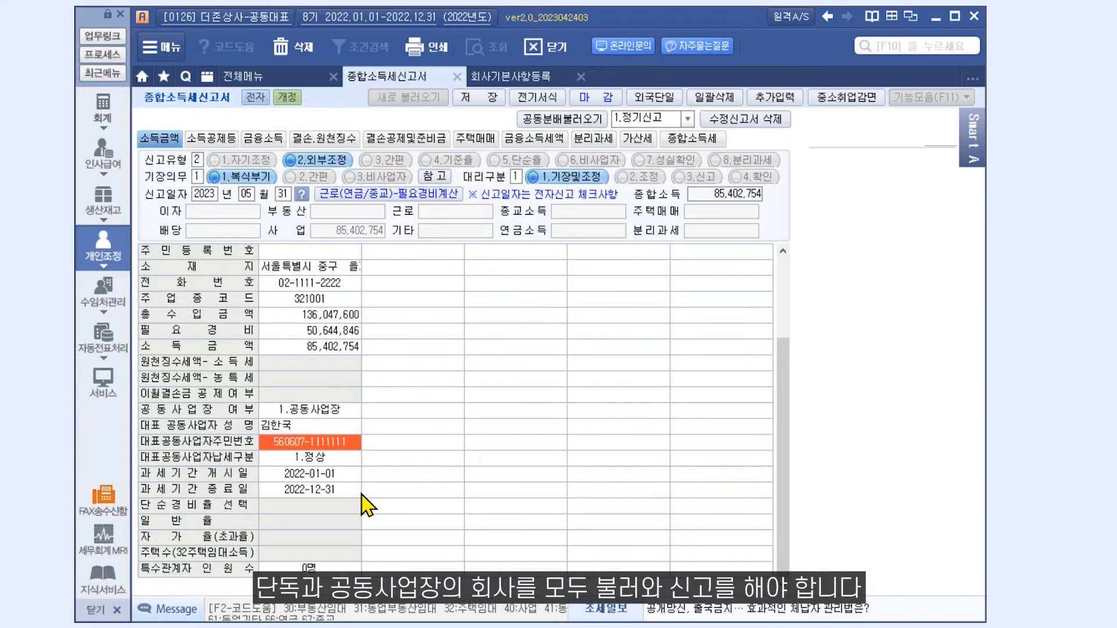
- Enter income classification code 40 in column 2's 소득구분코드
scroll(368, 500, up, 3)
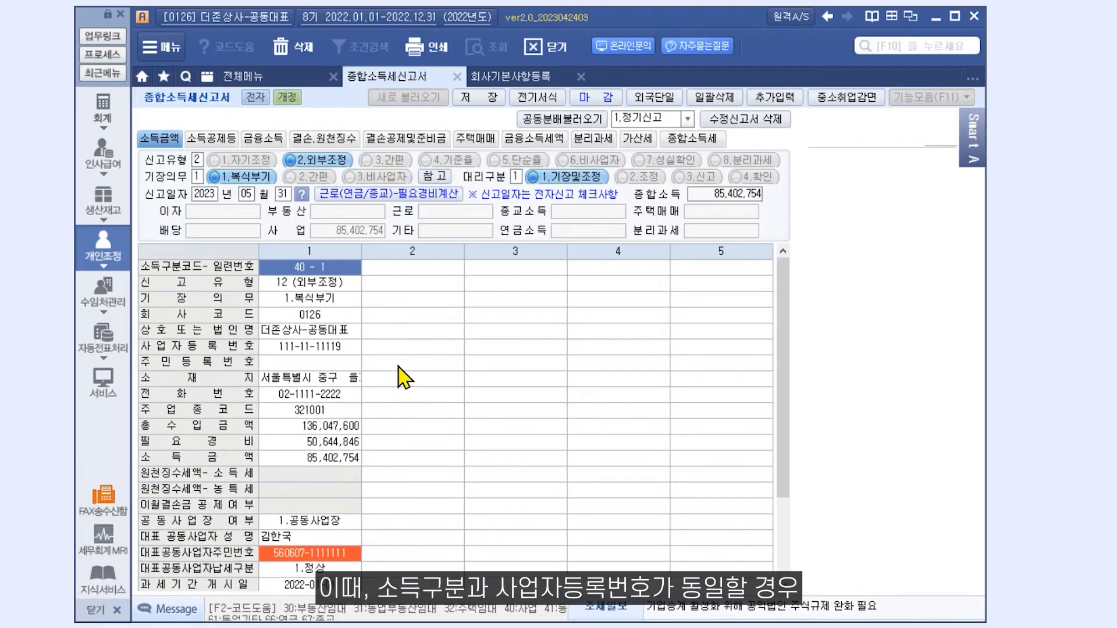
click(401, 269)
text(40 - 2)
key(Return)
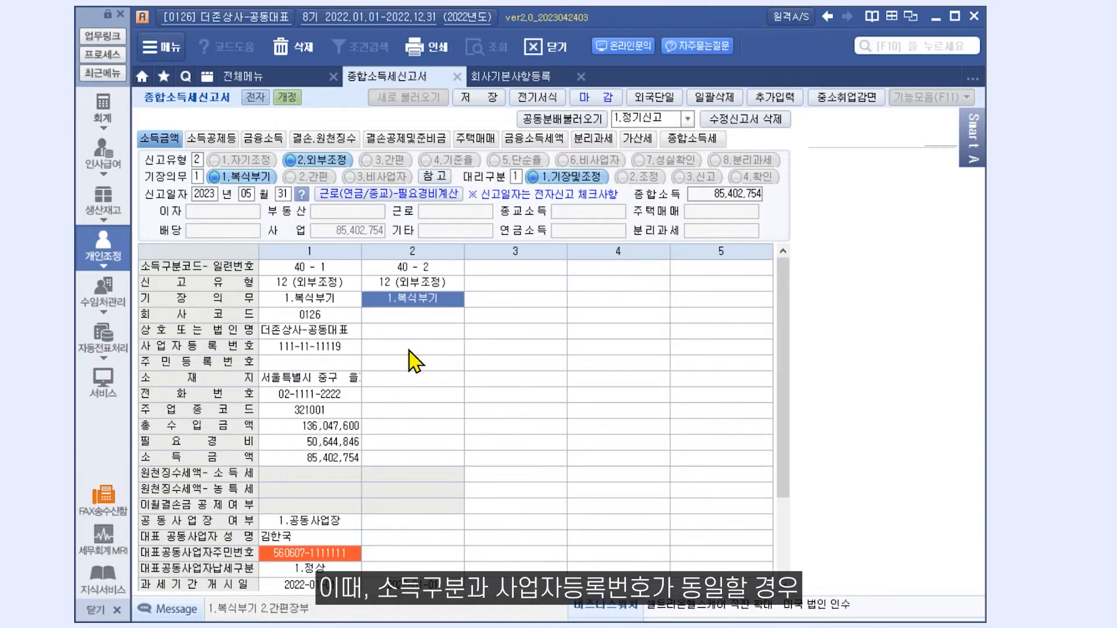
key(Return)
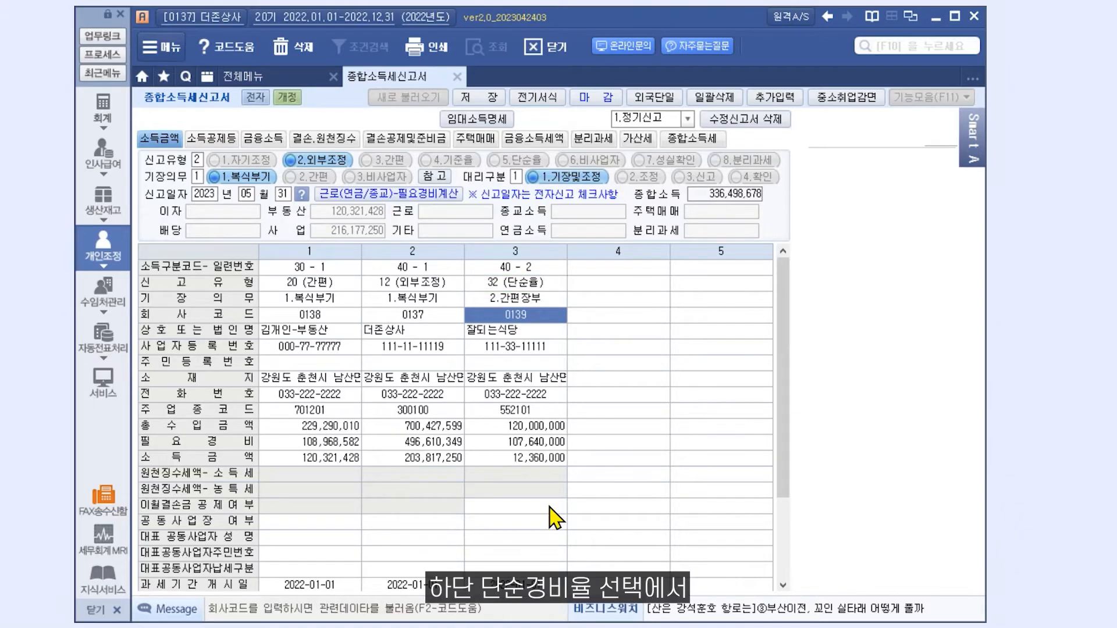
- Give column 3 rate 2.자가율 and filing type 31 (기준율), recalculating income to 12,720,000
scroll(558, 507, down, 3)
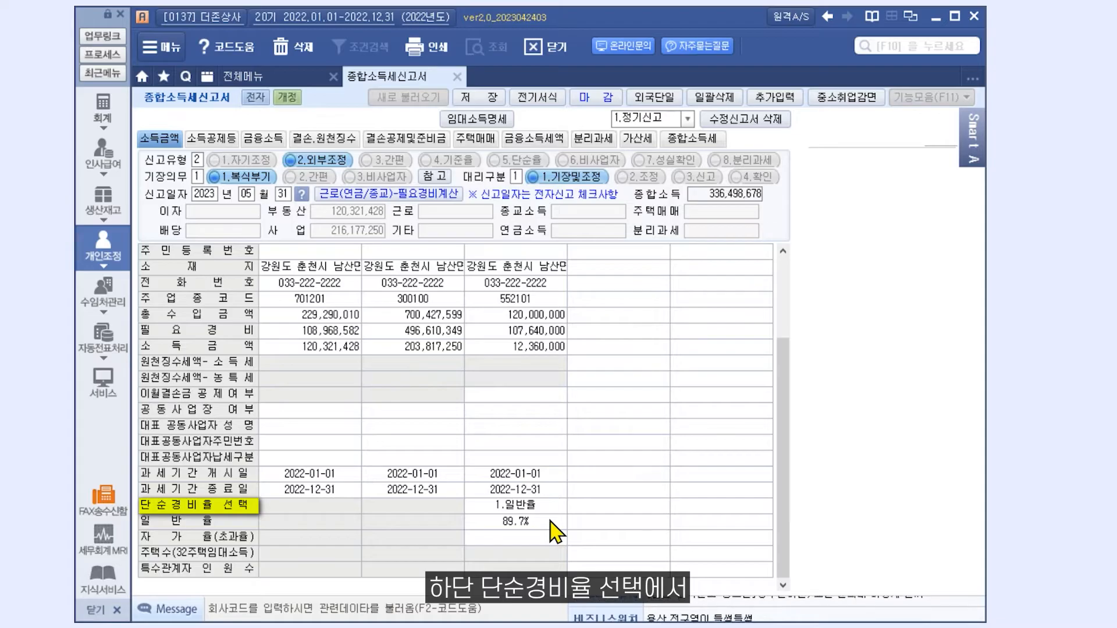
click(550, 506)
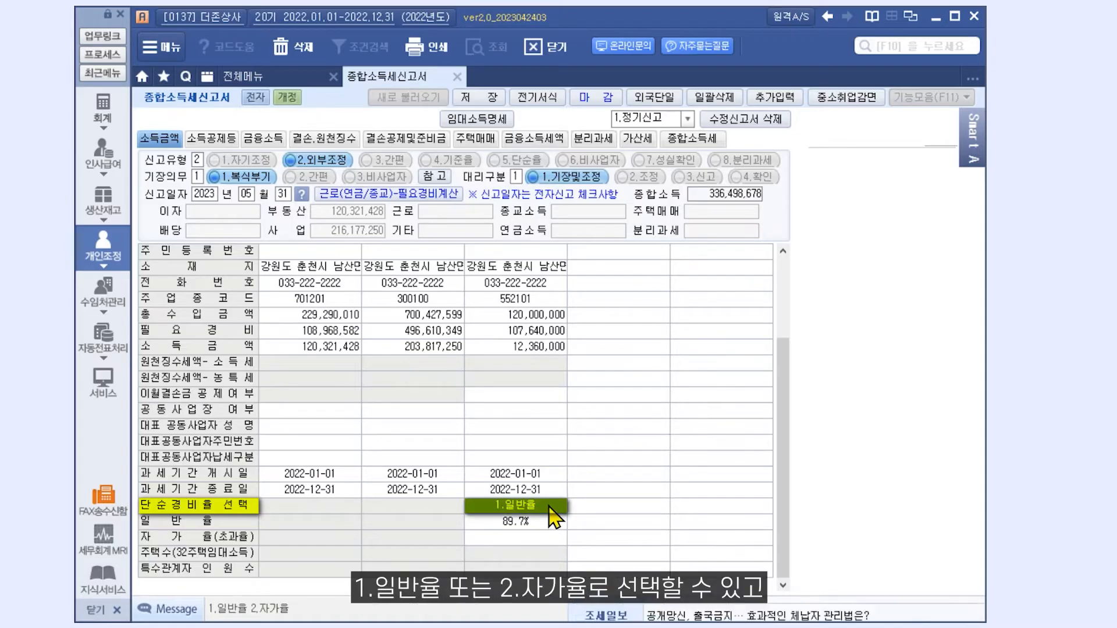
text(2)
key(Return)
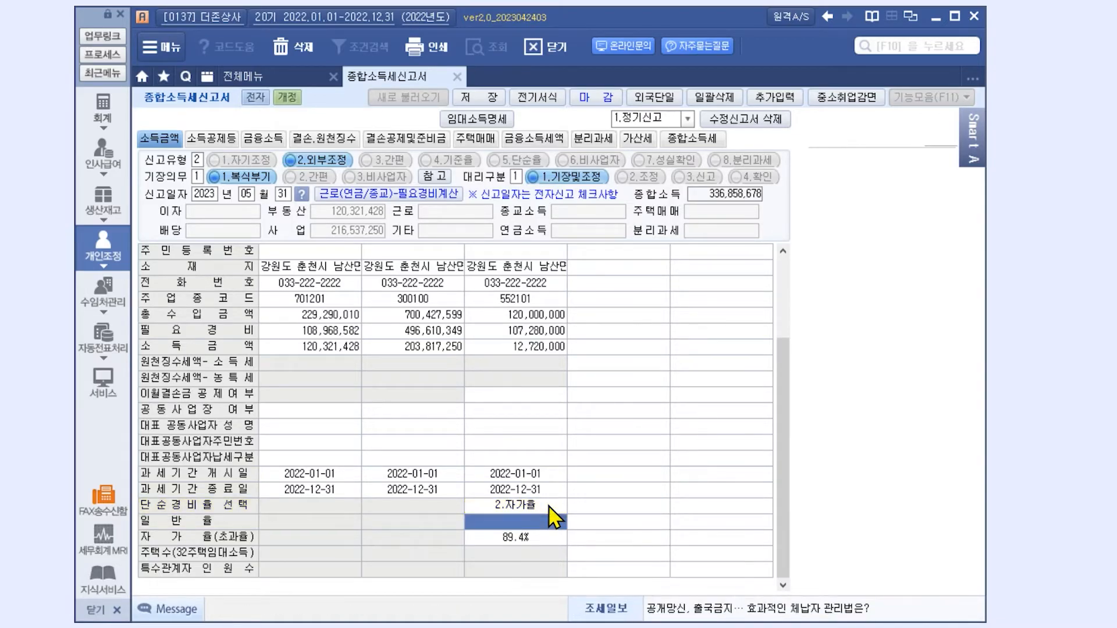
scroll(552, 512, up, 3)
click(546, 284)
text(31 (기준율)
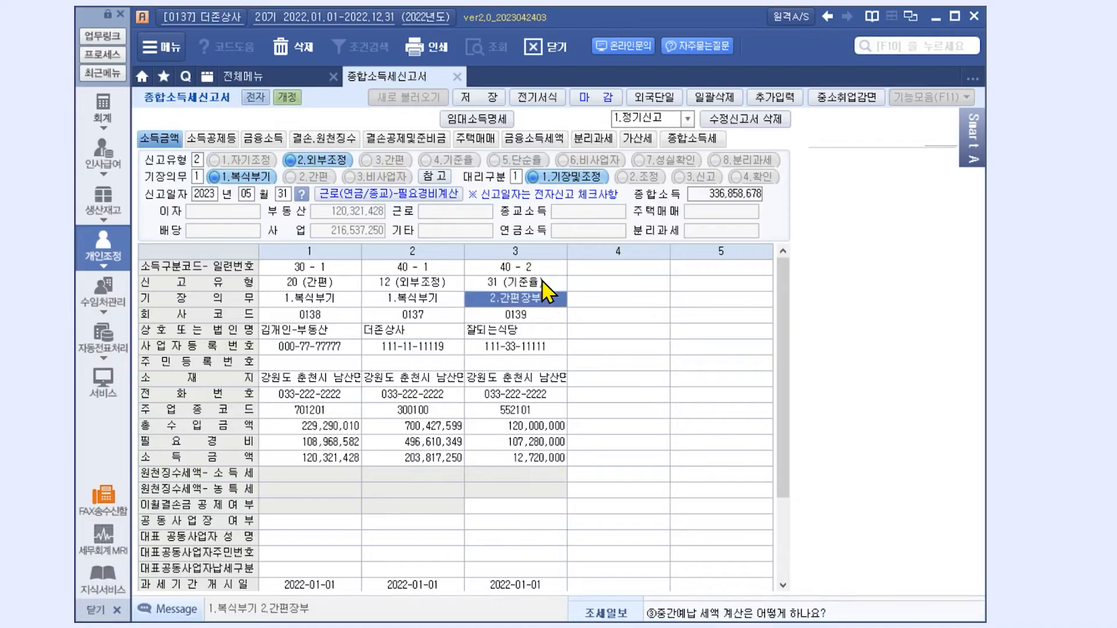
key(Return)
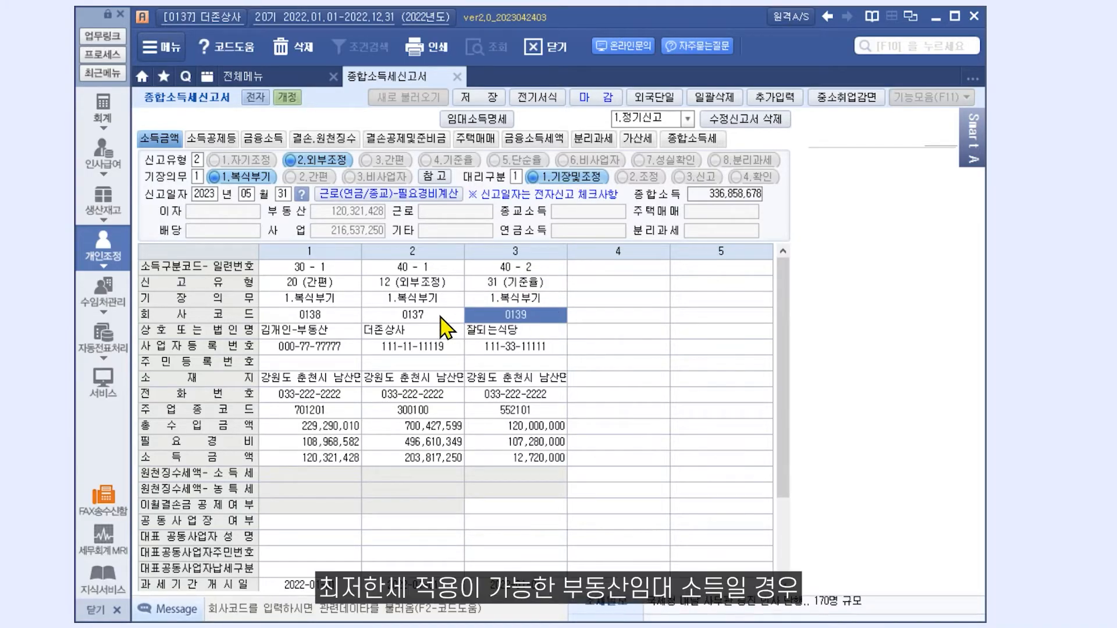
click(342, 273)
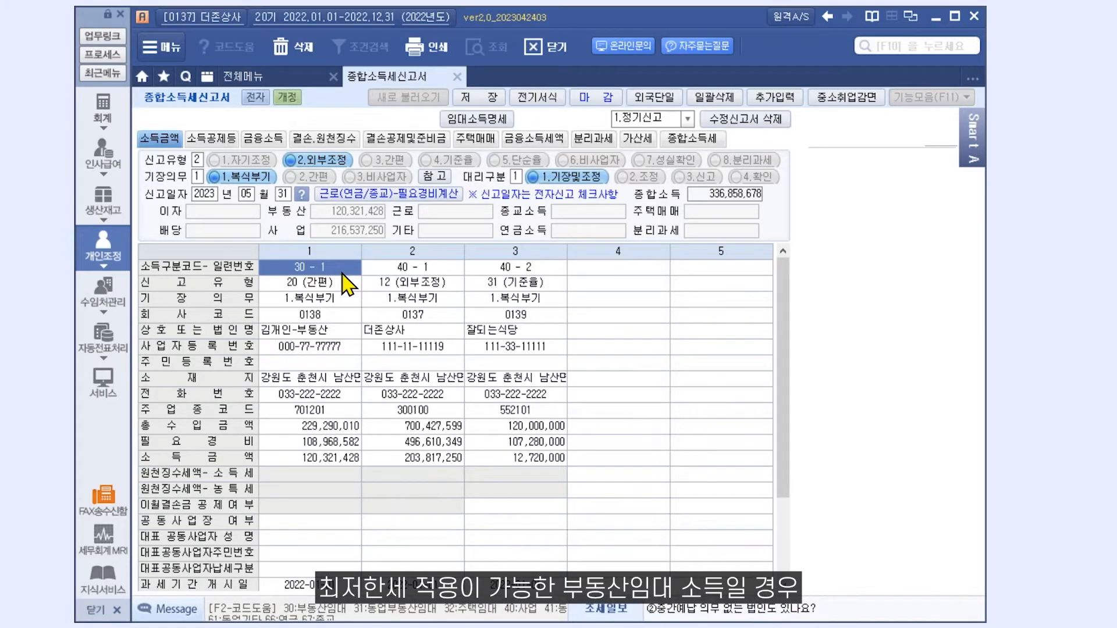
- Mark column 1's 30 - 1 rental income revenue as subject to minimum tax (여)
click(324, 428)
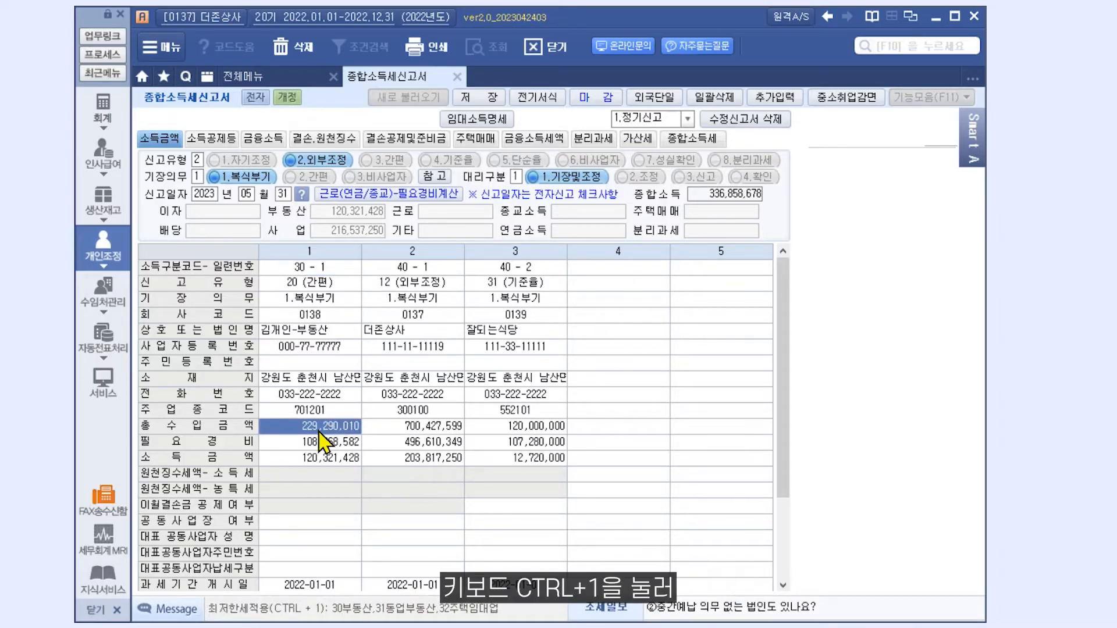
key(ctrl+1)
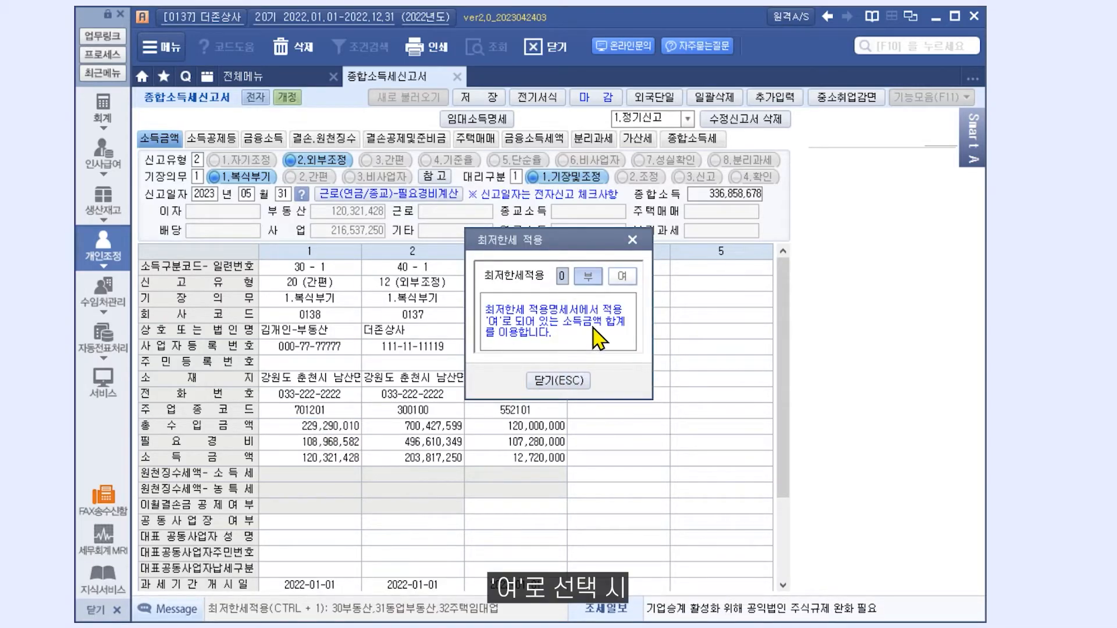
click(622, 278)
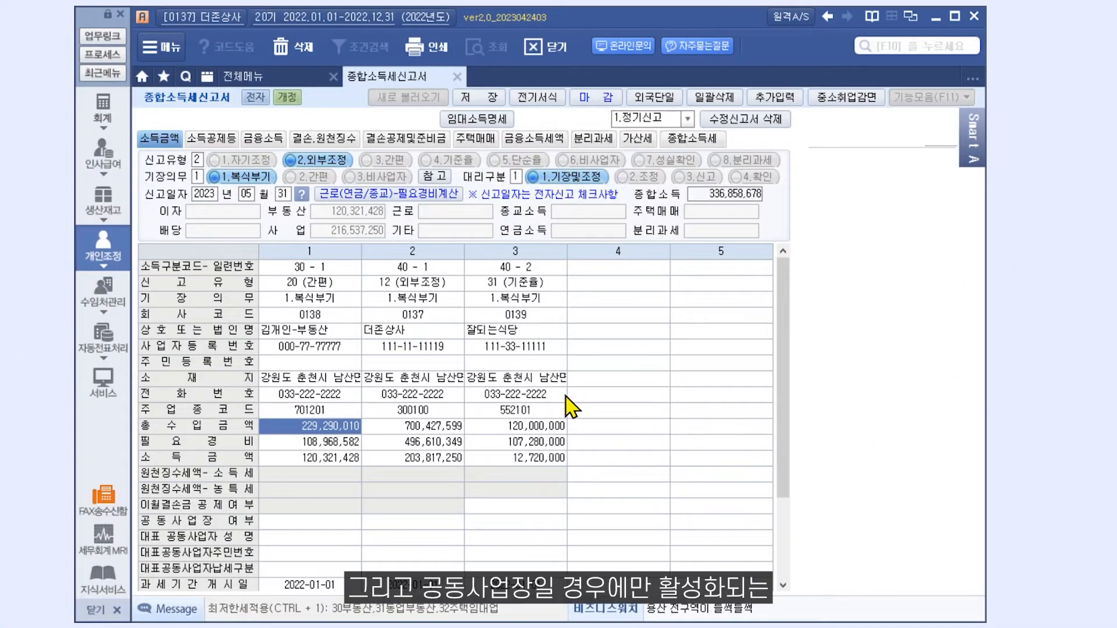
- Set column 2 to 1.공동사업장 with a related-party headcount of 1명
click(458, 521)
text(1)
key(Return)
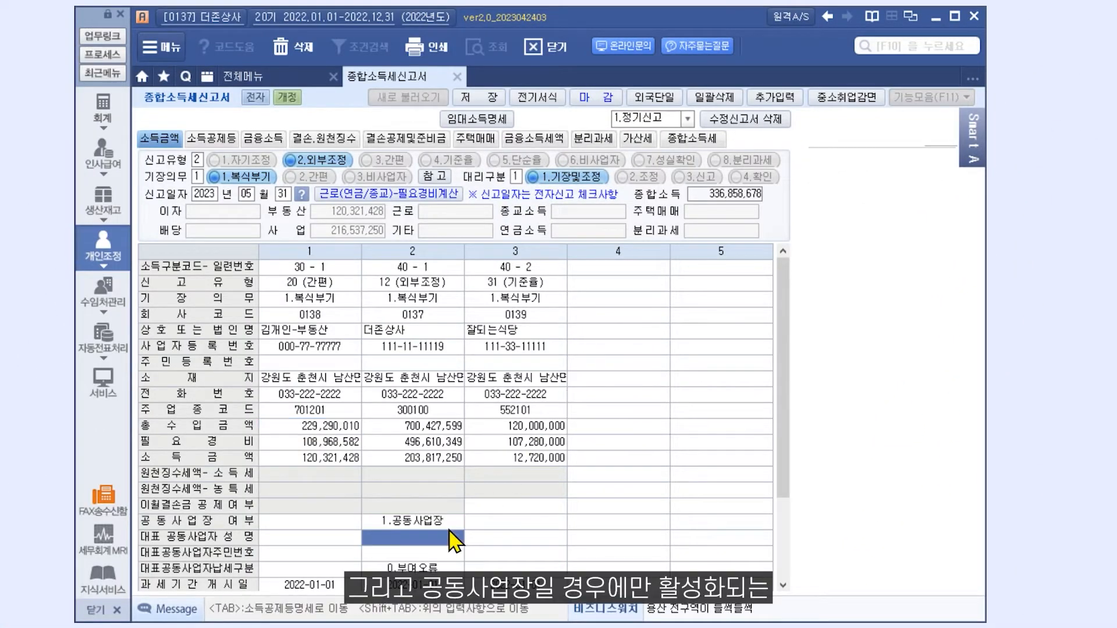
scroll(454, 541, down, 3)
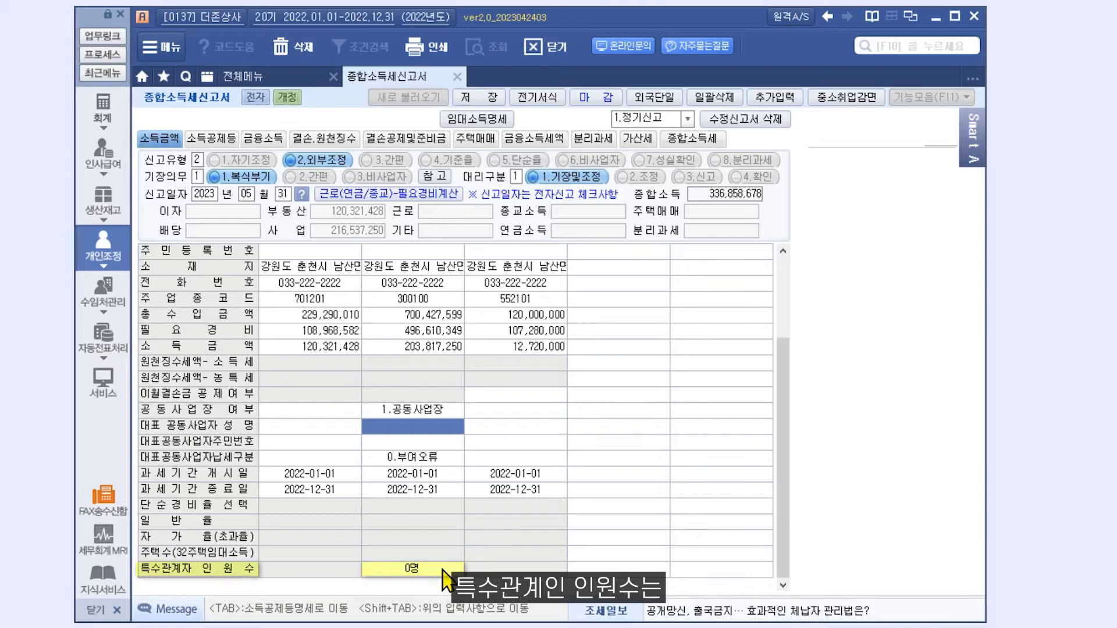
click(443, 571)
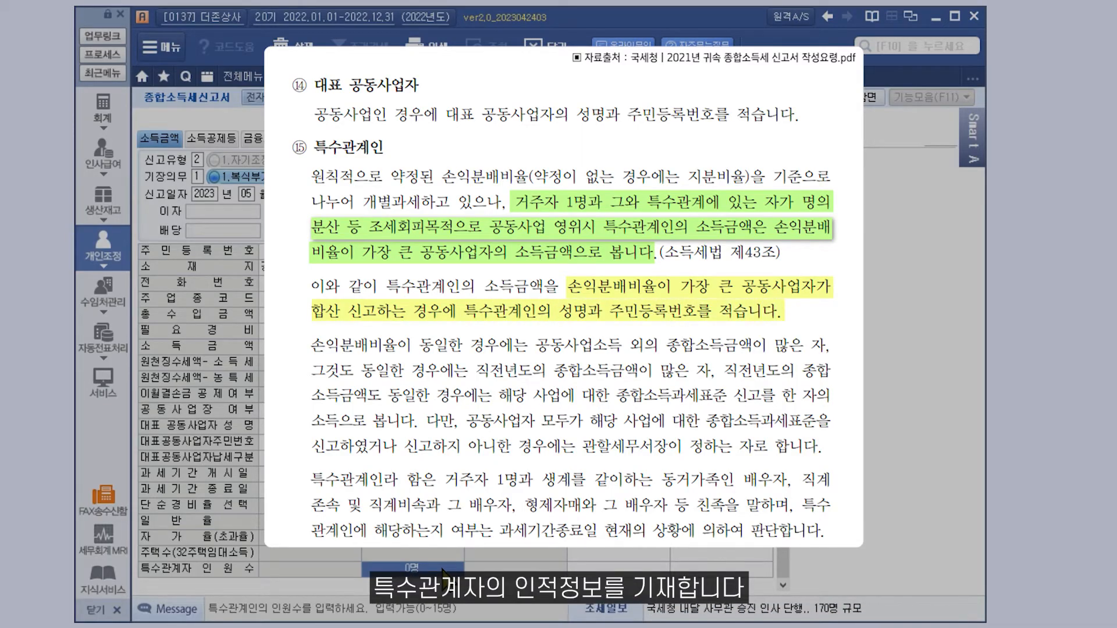
text(1)
key(Return)
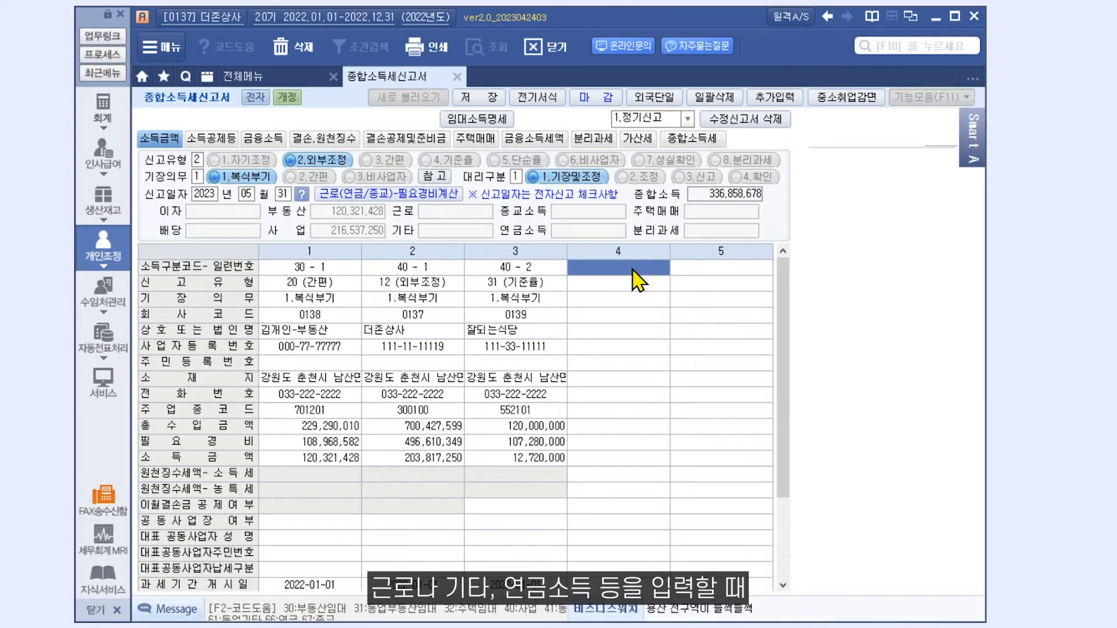
- Add wage income code 51 - 1 in column 4 with payer 더존비즈온 and its business registration number
text(51)
key(Return)
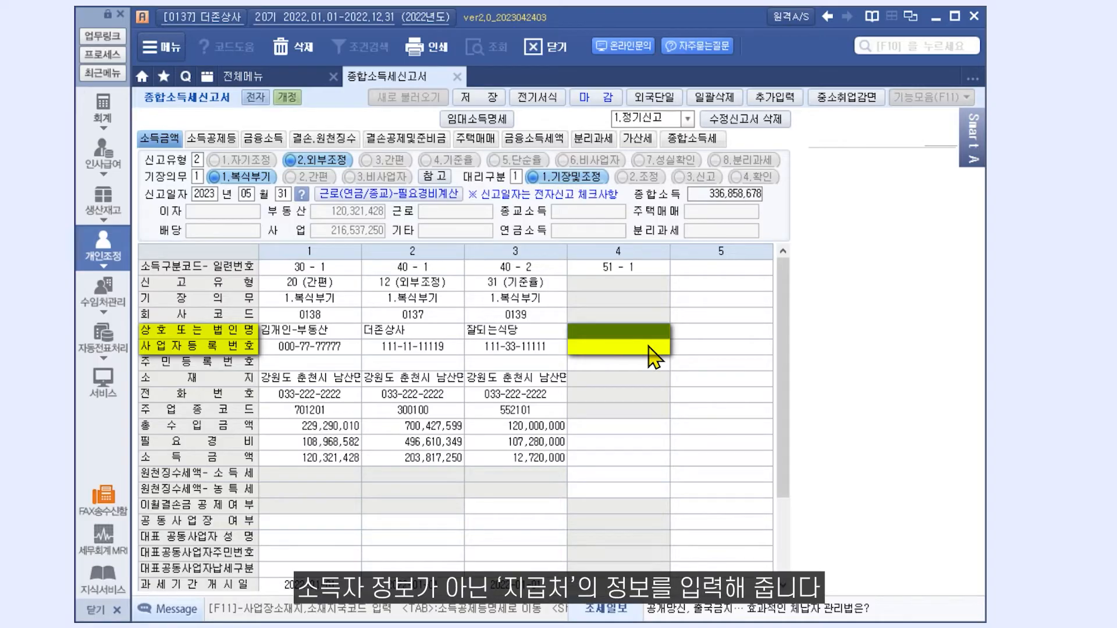
text(더존)
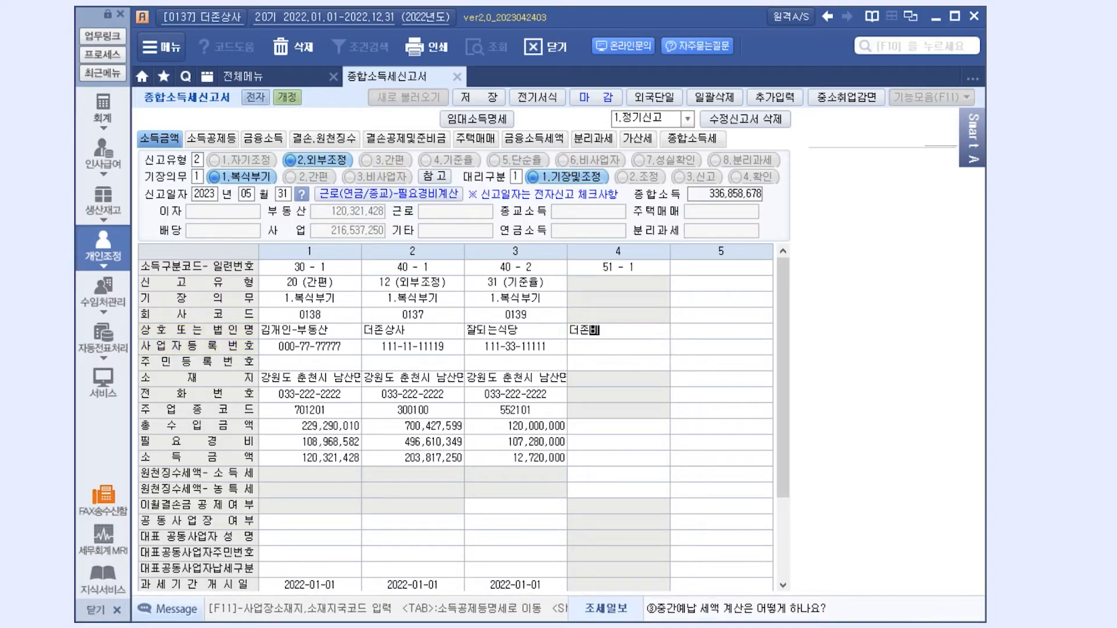
text(비즈온)
key(Return)
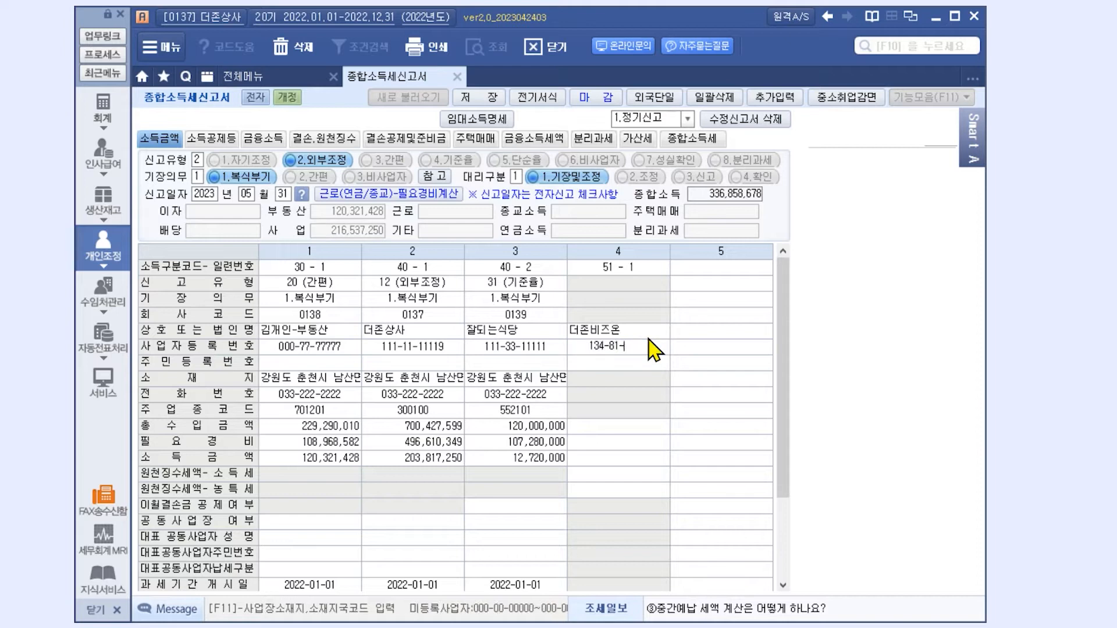
key(Return)
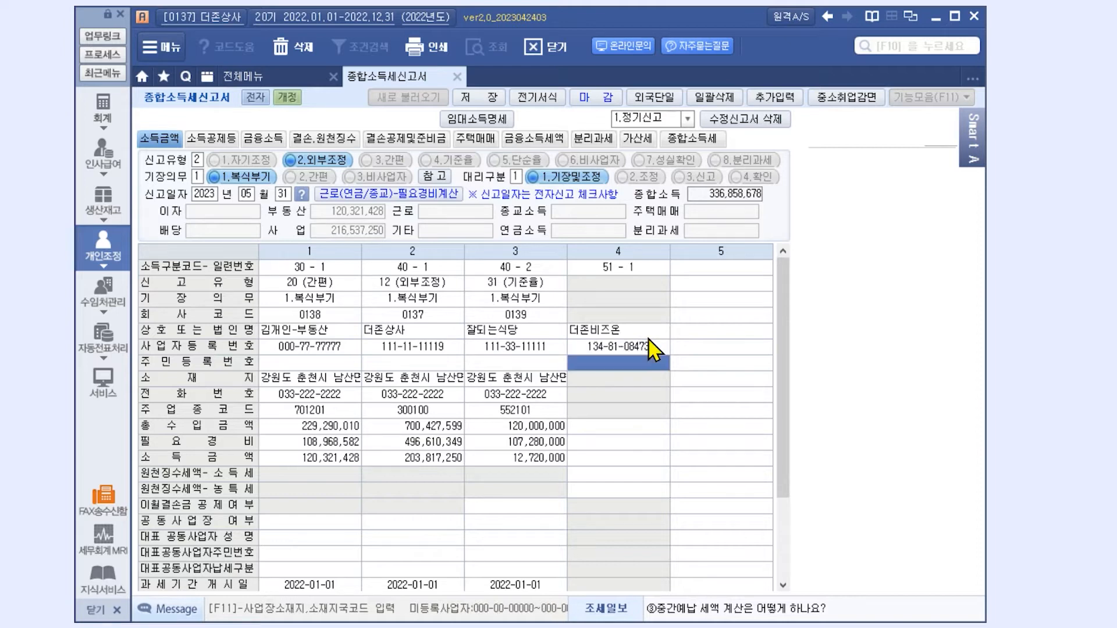
- Enter 50,000,000 total revenue for column 4 and review the wage/pension expense formula table
click(640, 431)
text(50000000)
key(Return)
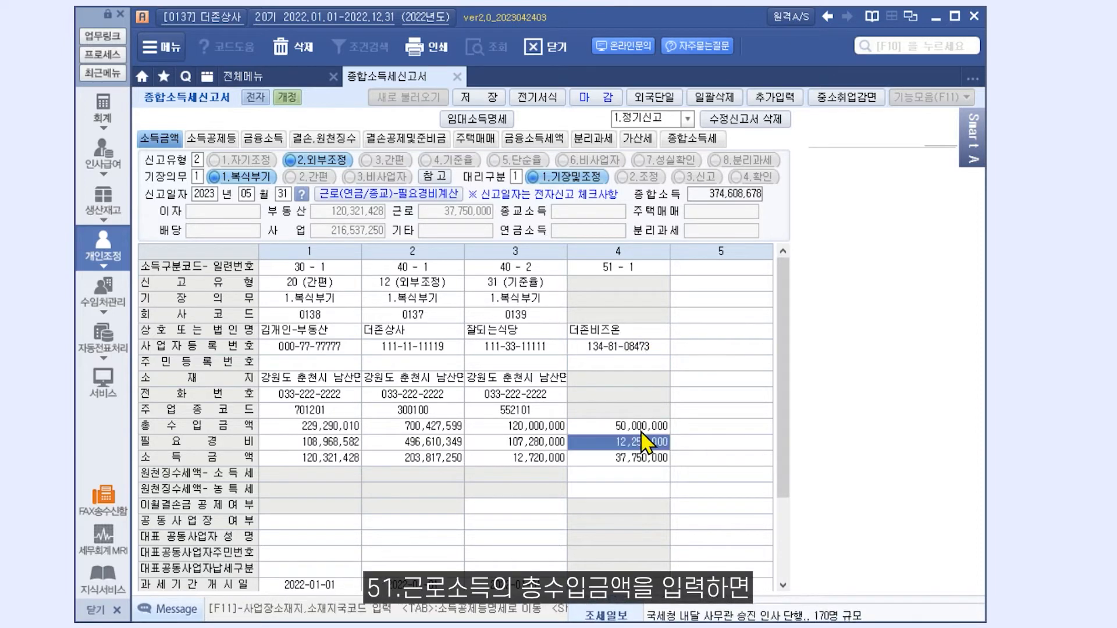
click(451, 194)
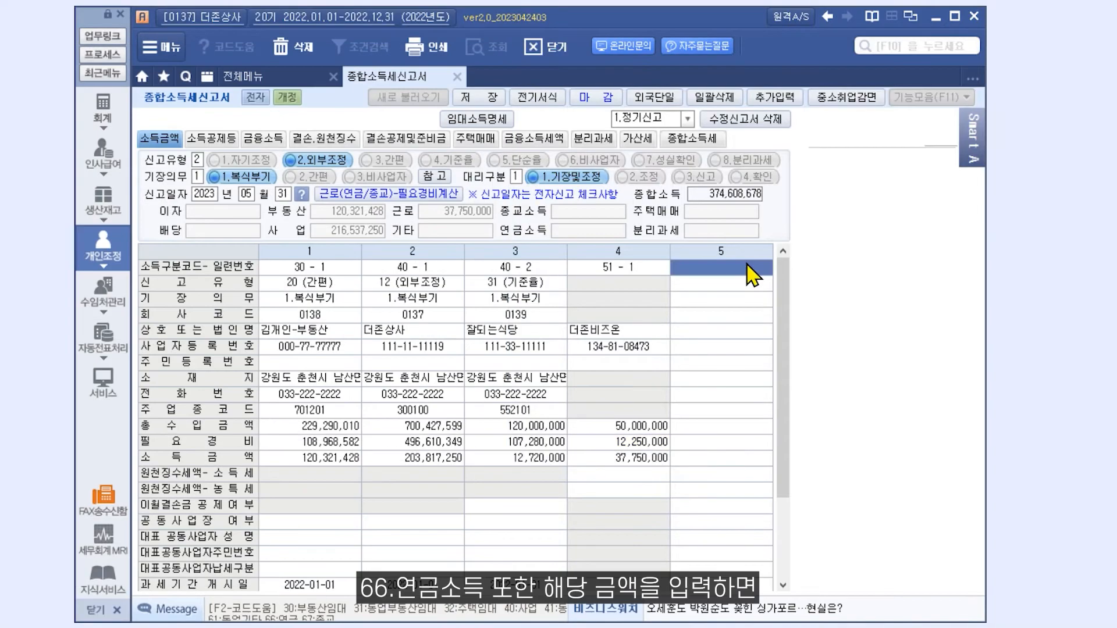
- Add pension income 66 - 1 with 30,000,000 revenue in column 5 and check its expense formula
text(66)
key(Return)
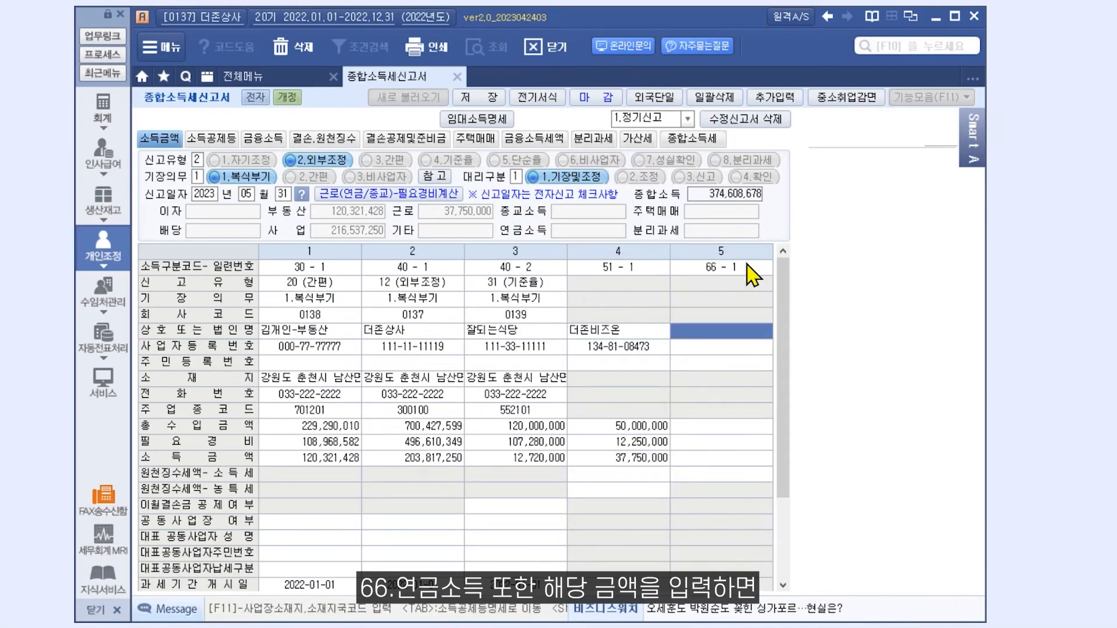
key(Return)
key(Return)
key(Return)
text(30000000)
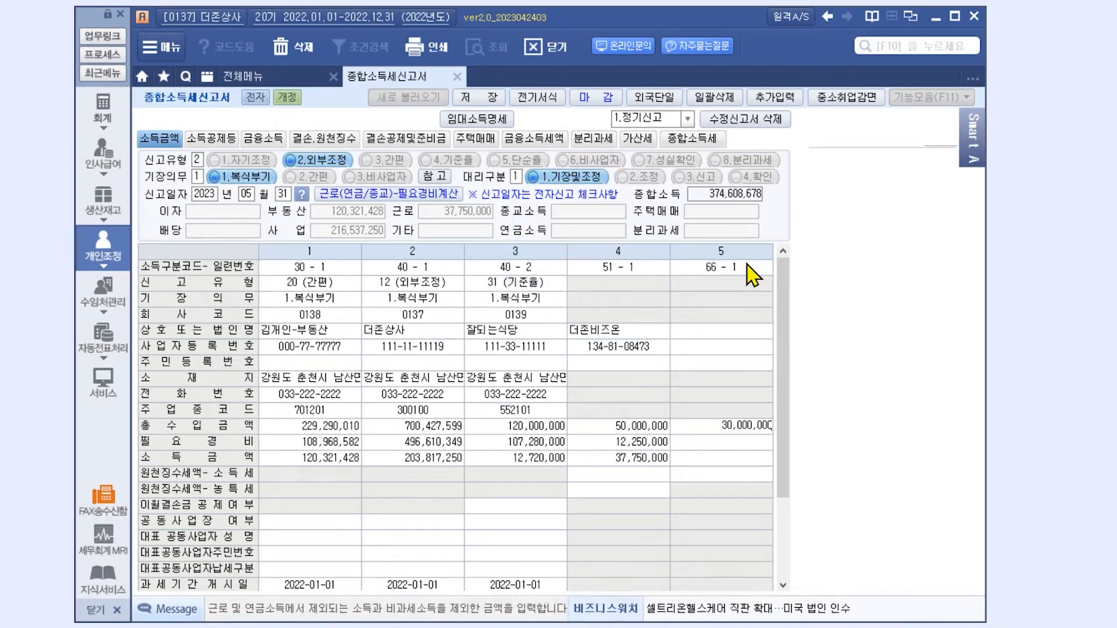
key(Return)
click(448, 195)
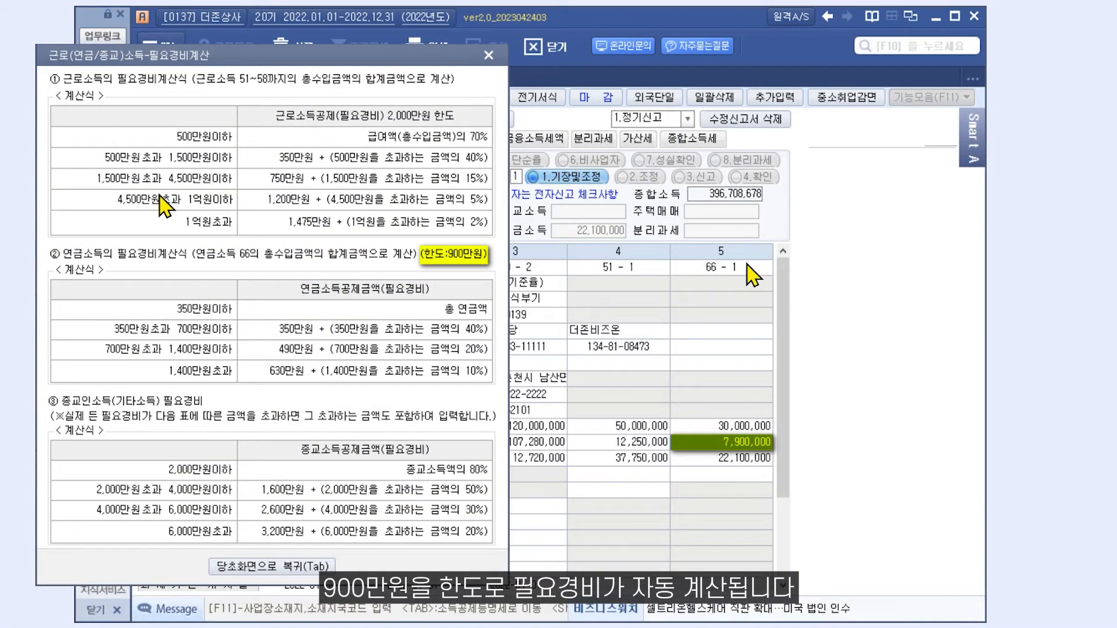
key(Tab)
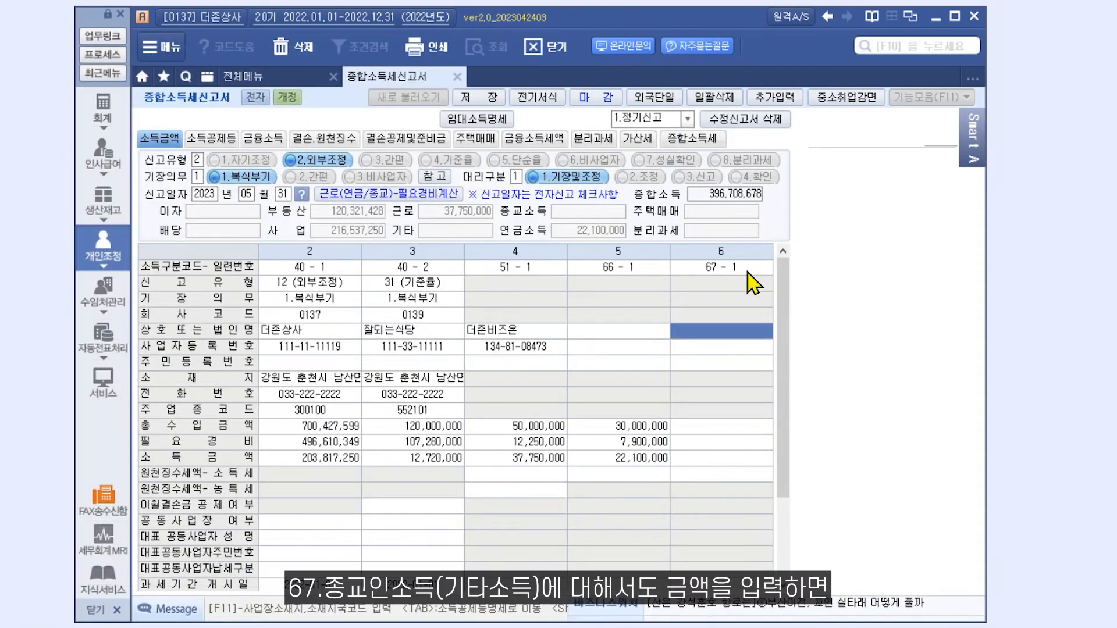
- Enter 50,000,000 religious income (67 - 1) revenue in column 6 and check the expense formula
click(731, 425)
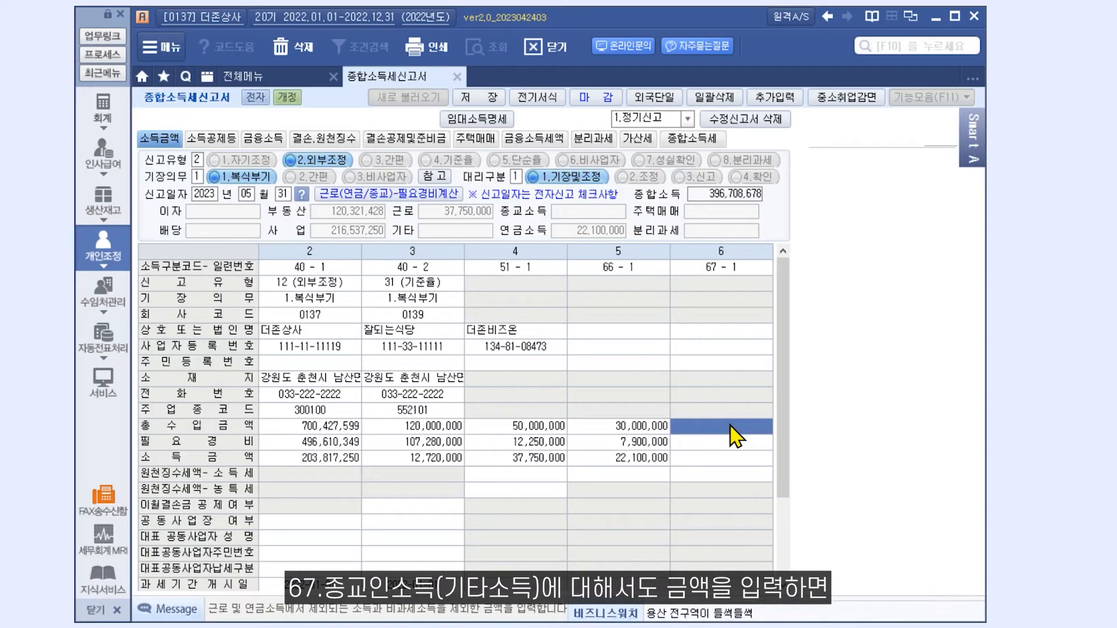
text(50000000)
key(Return)
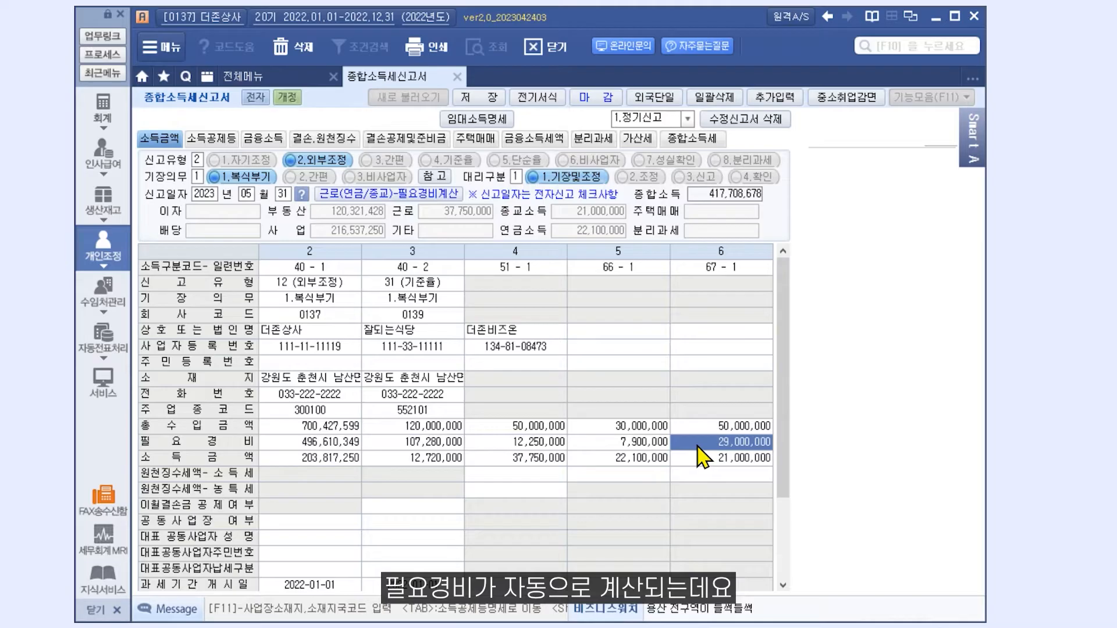
click(358, 194)
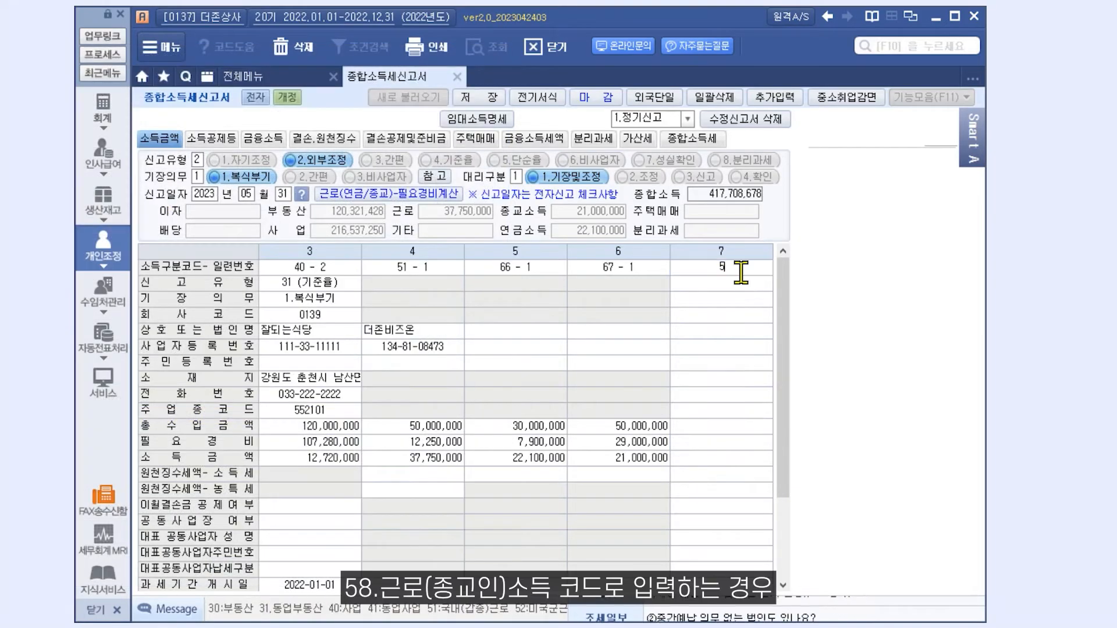
- Add income code 58 - 1 in column 7 with 20,000,000 gross receipts and view its expense formulas
text(58)
key(Return)
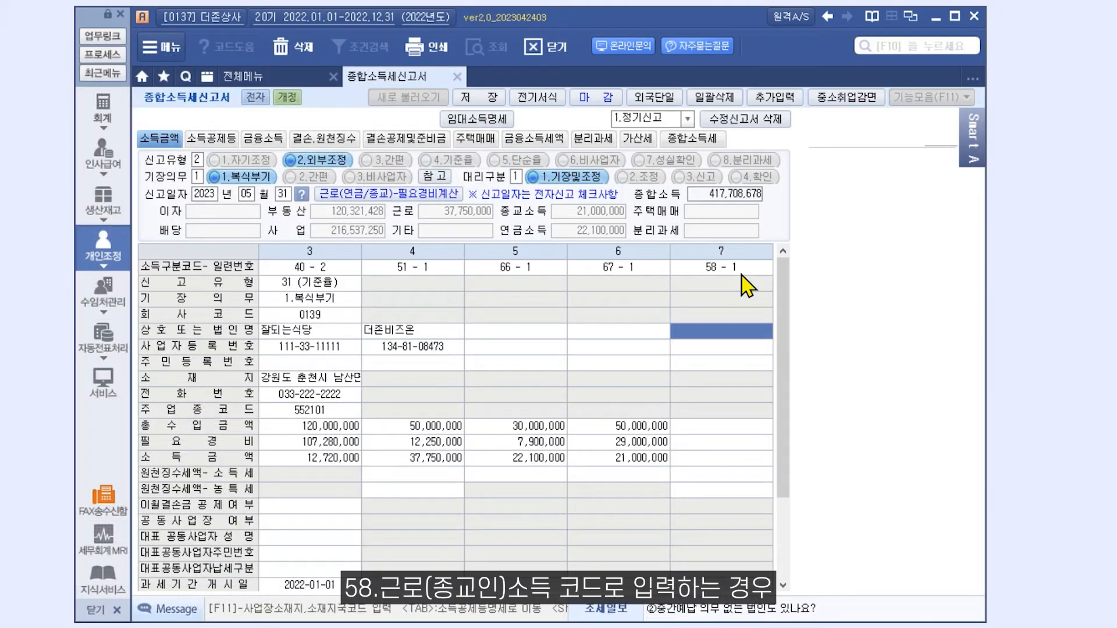
click(745, 428)
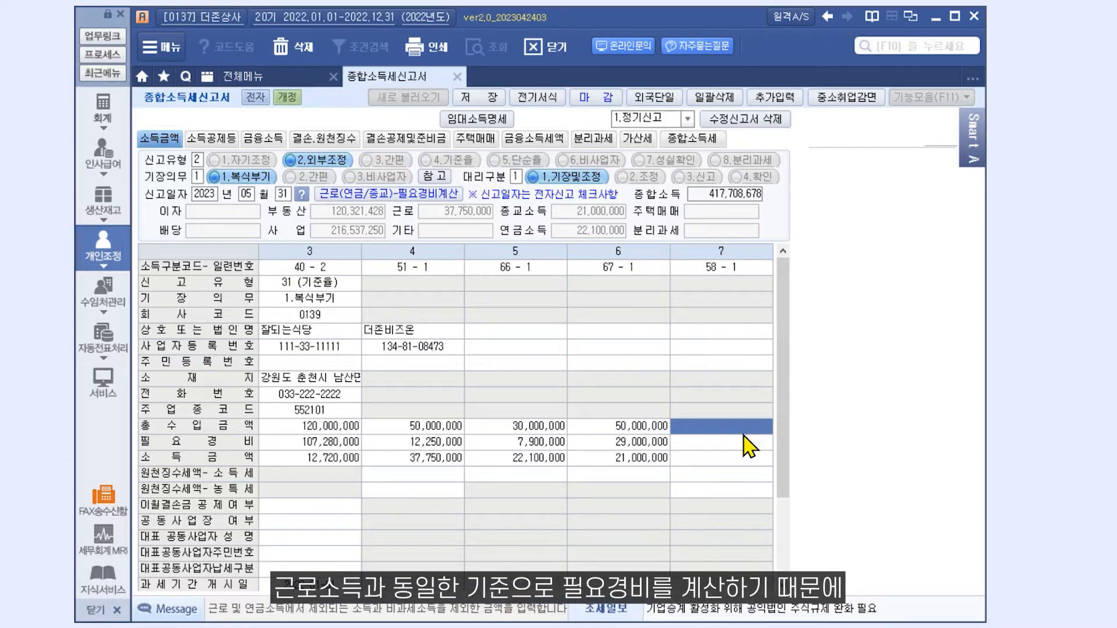
text(20000000)
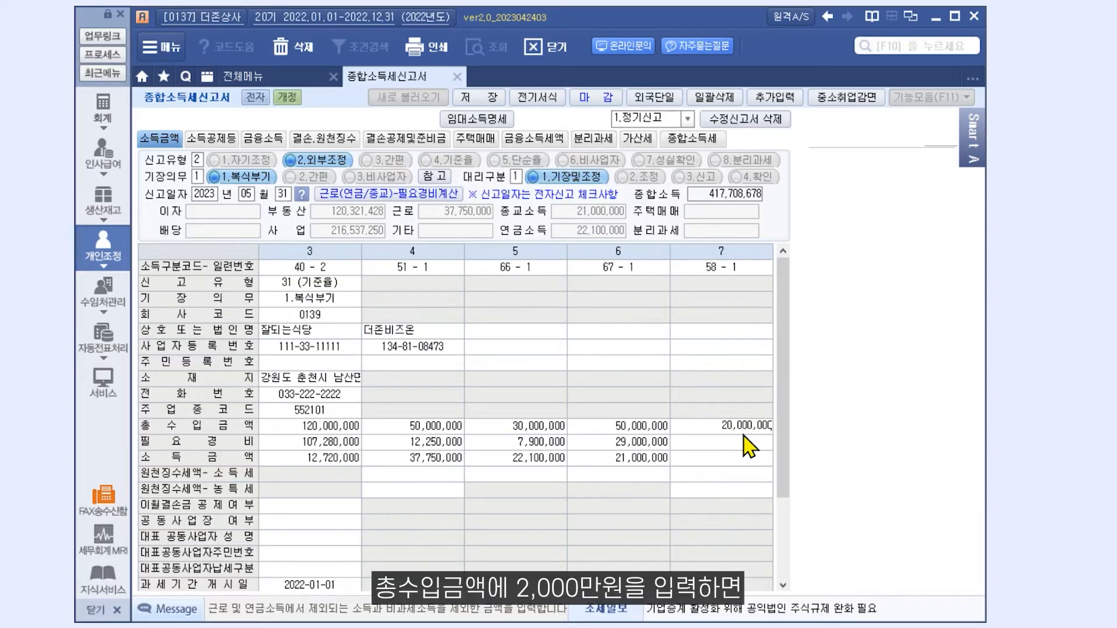
key(Return)
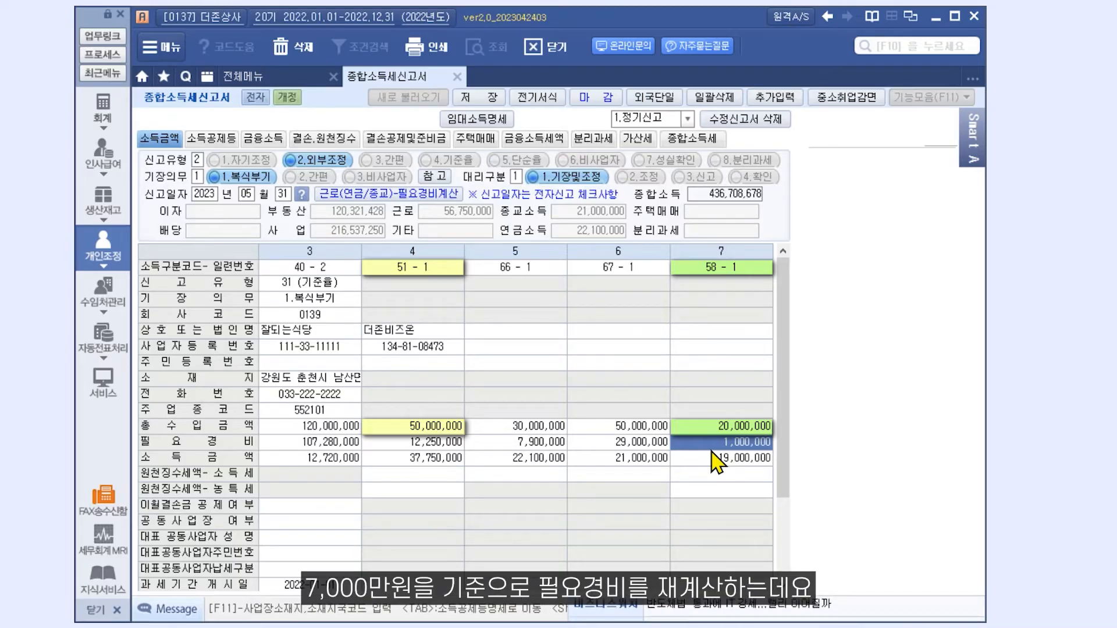
click(457, 195)
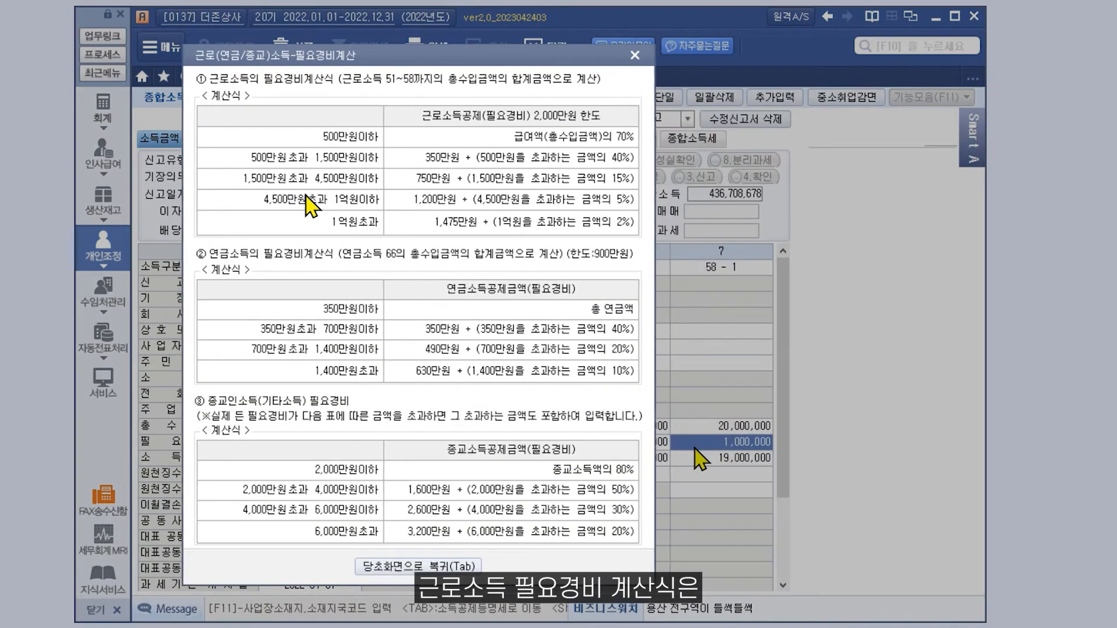
- Move the formula table aside and record 3,000,000 withheld income tax for the 51 - 1 column
drag(308, 204, 162, 205)
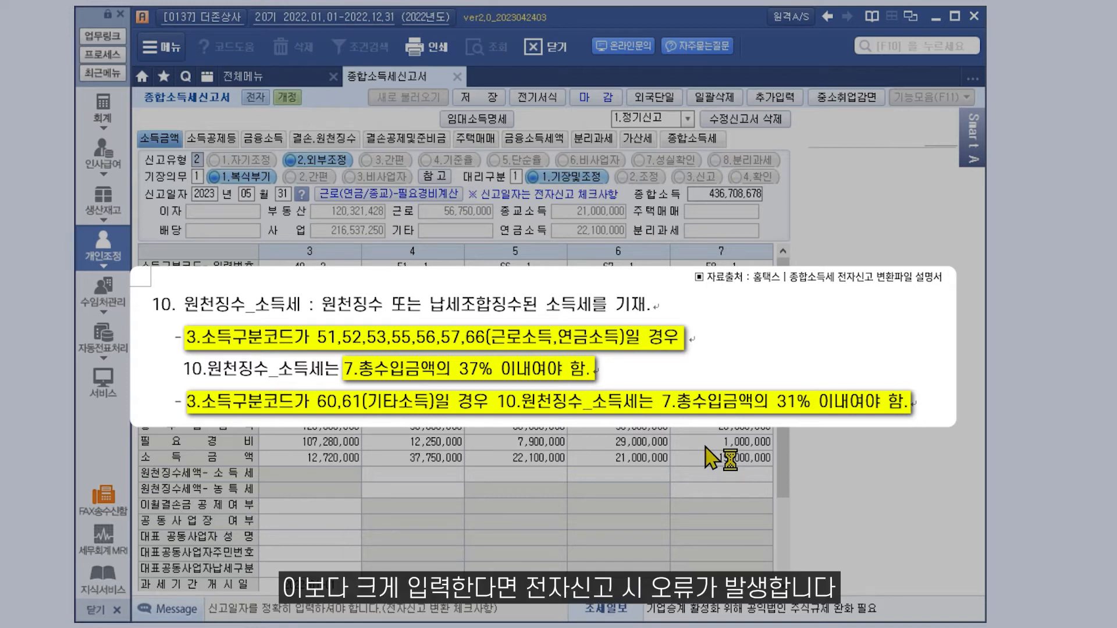
click(451, 476)
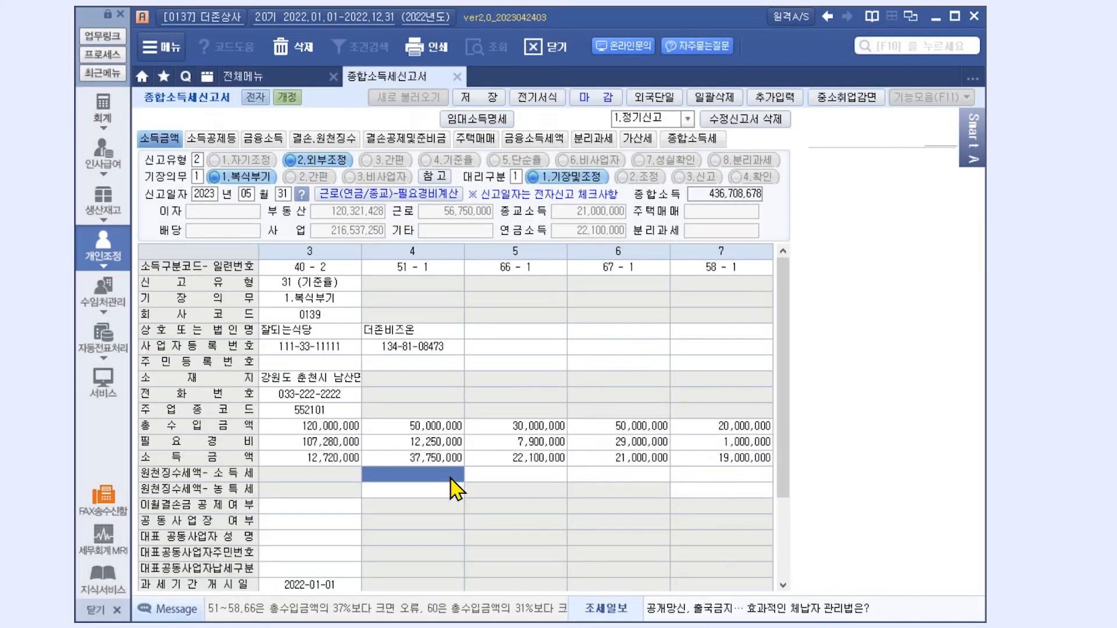
text(3,000,000)
key(Return)
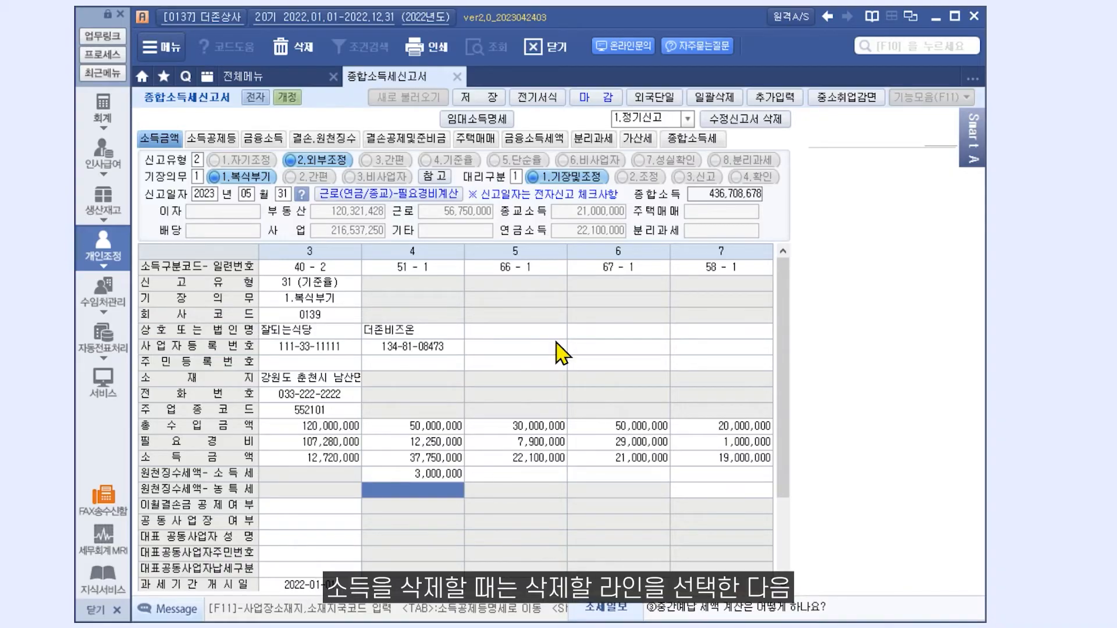
- Delete the 66 - 1, 67 - 1 and 58 - 1 income columns, confirming each deletion
click(555, 273)
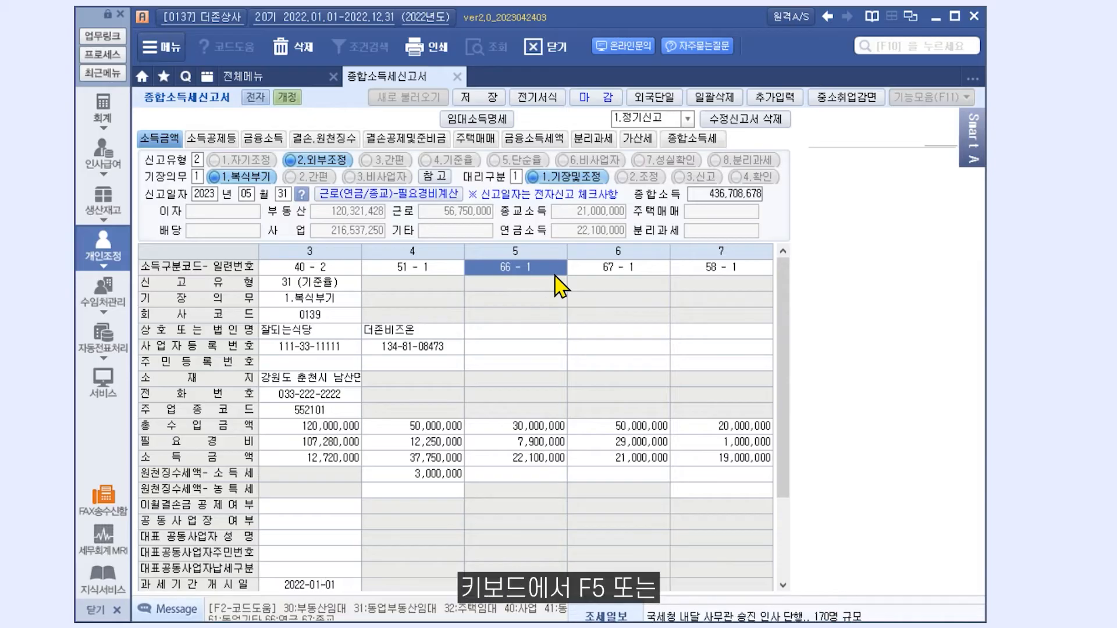
key(F5)
key(Return)
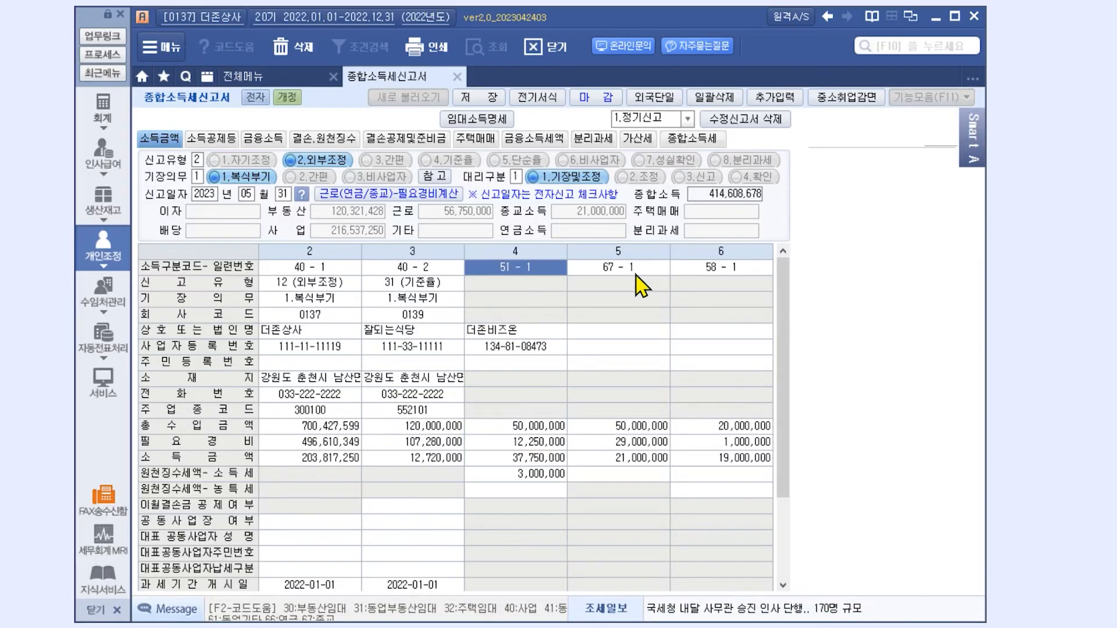
click(626, 271)
click(312, 49)
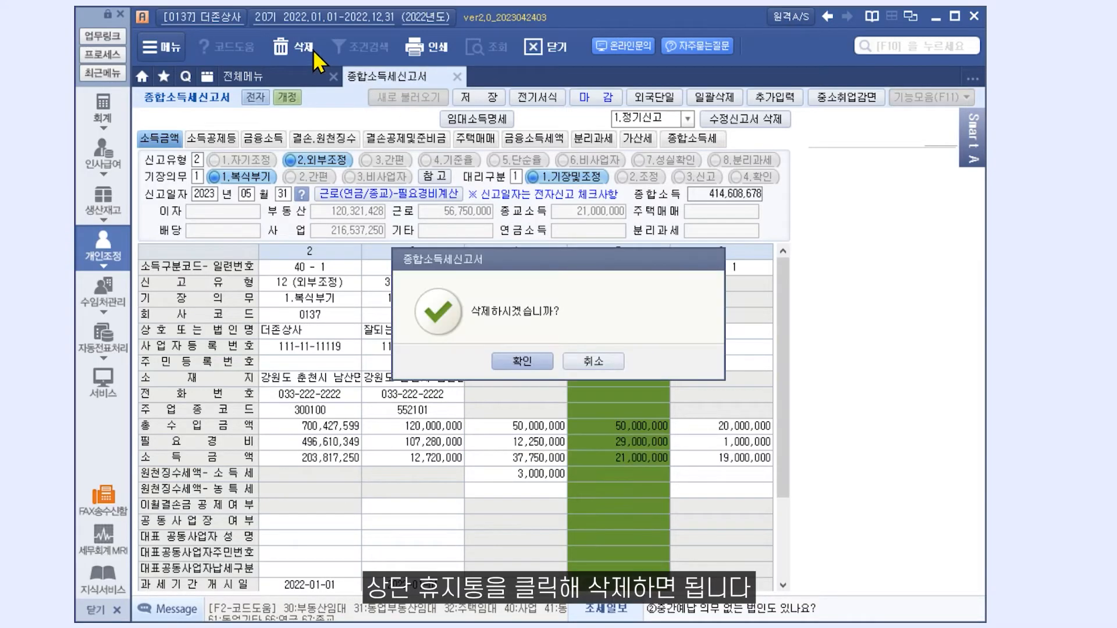
click(508, 368)
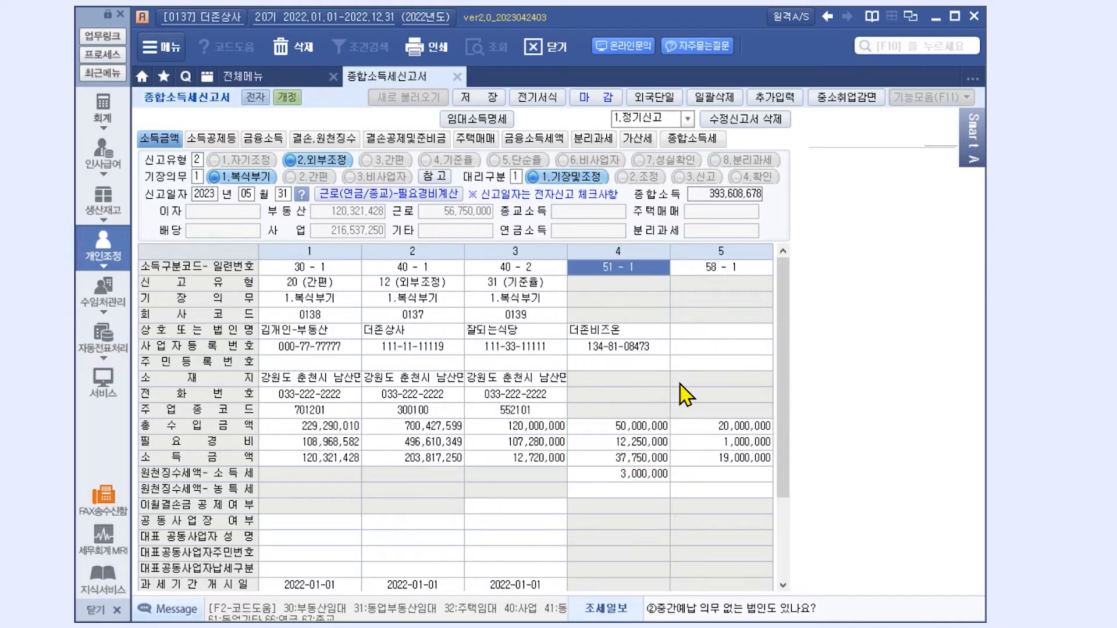
click(744, 270)
key(F5)
key(Return)
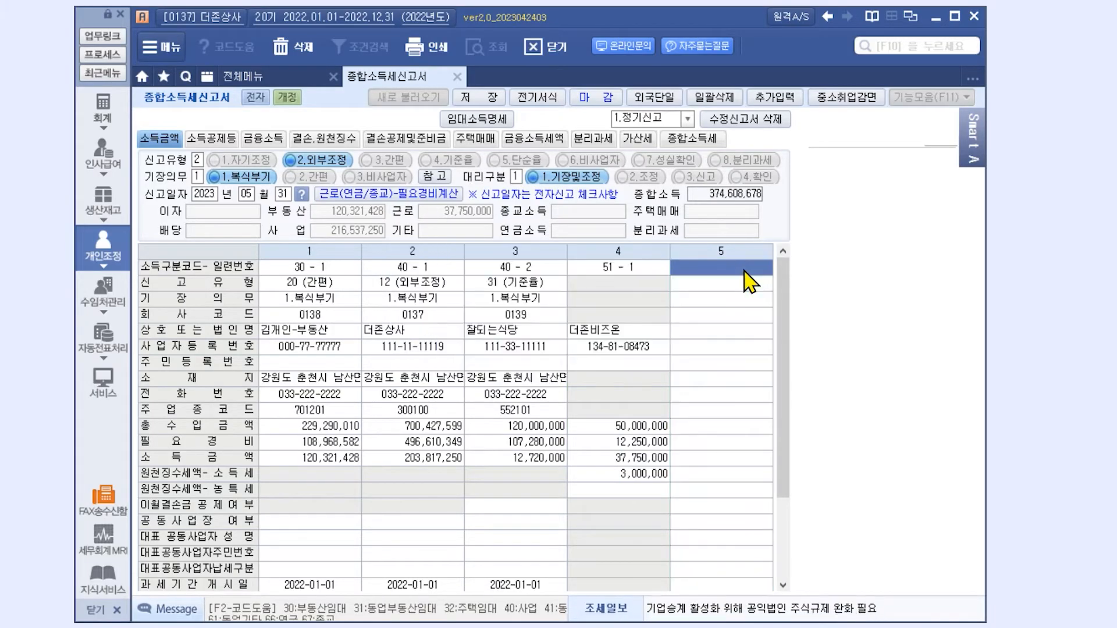
- Reload deduction amounts on the 소득공제등 page and open the (16) 인적공제대상자 명세 list
click(216, 139)
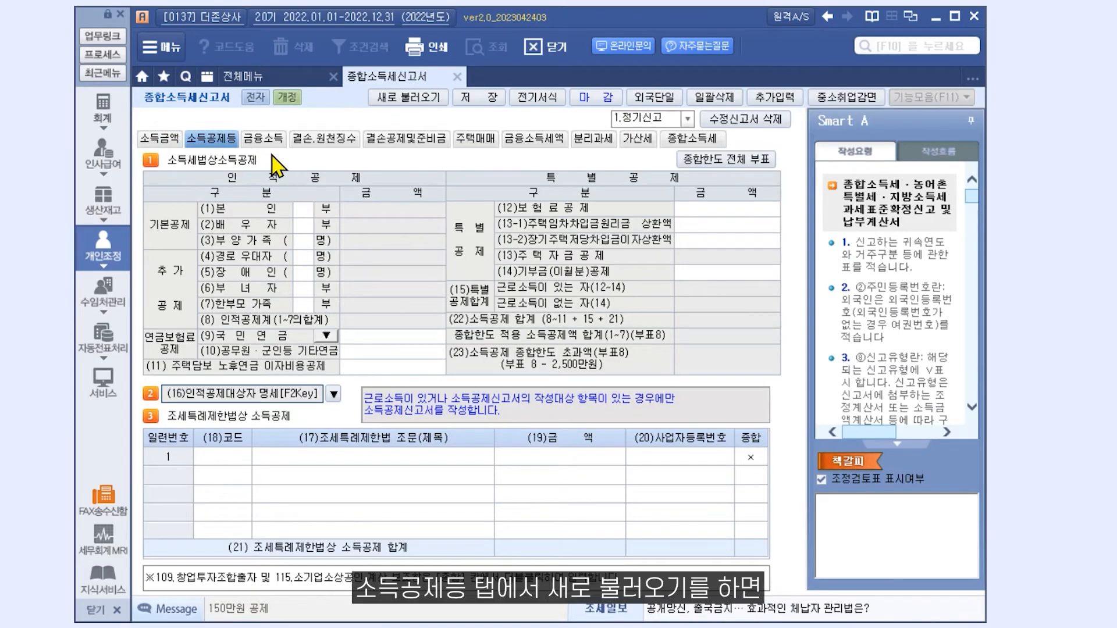
click(408, 97)
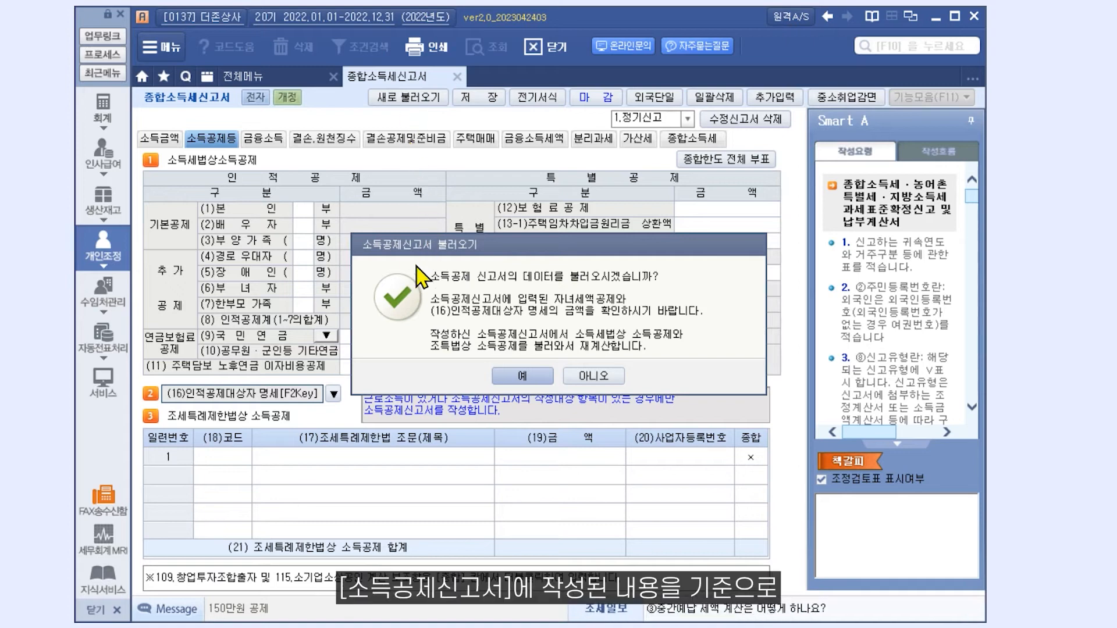
click(498, 373)
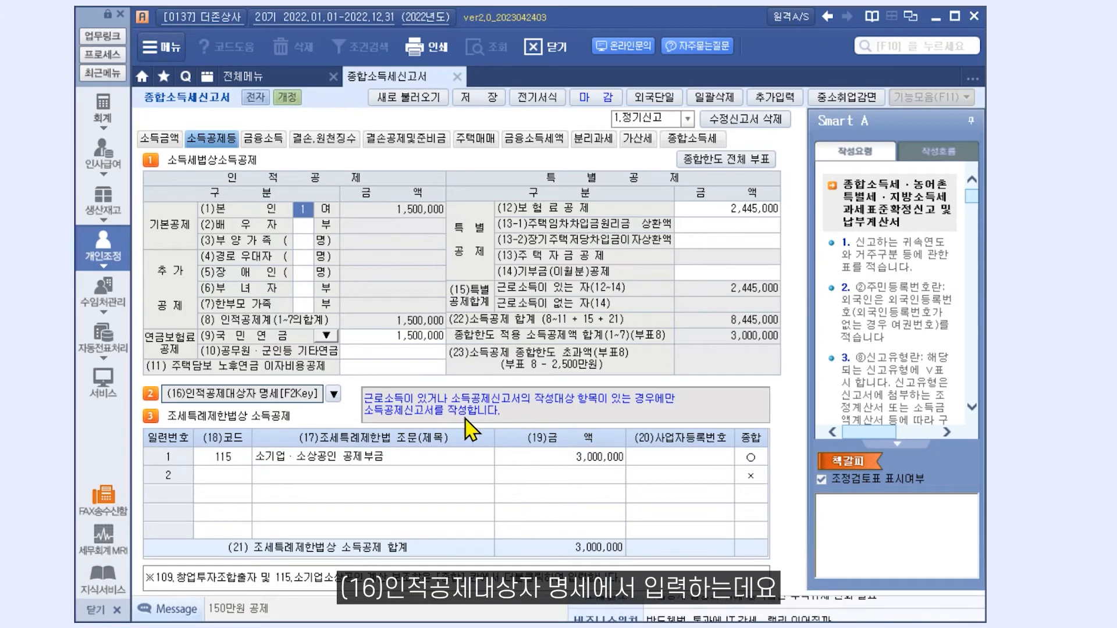
click(331, 397)
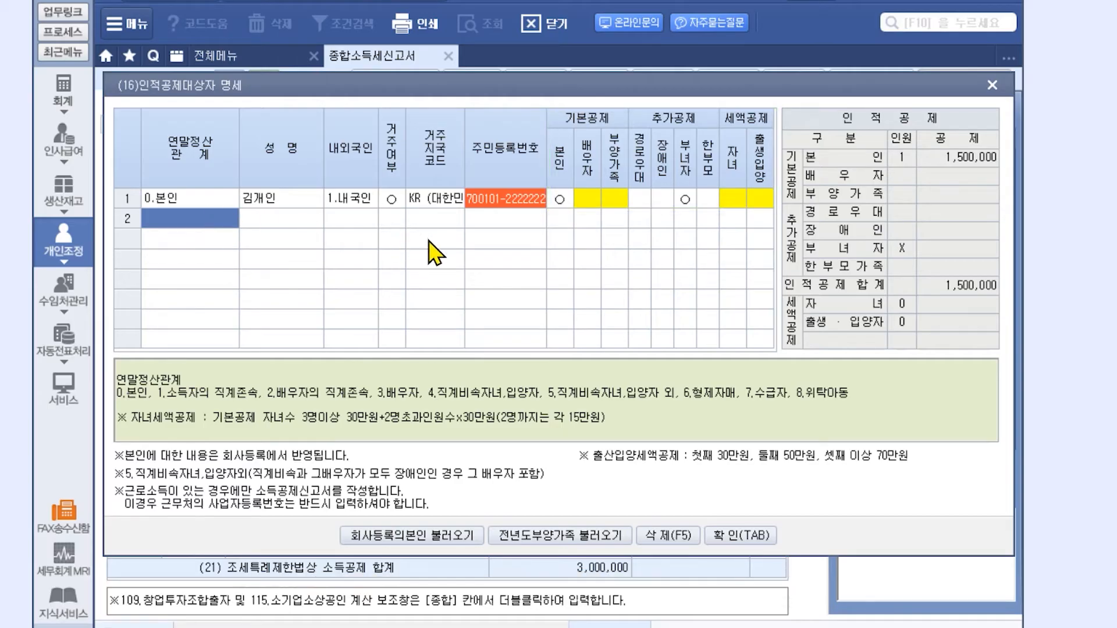
- Check the 부녀자 entry, close the beneficiaries list and view the 종합소득세 calculation (29,817,127 income)
click(687, 204)
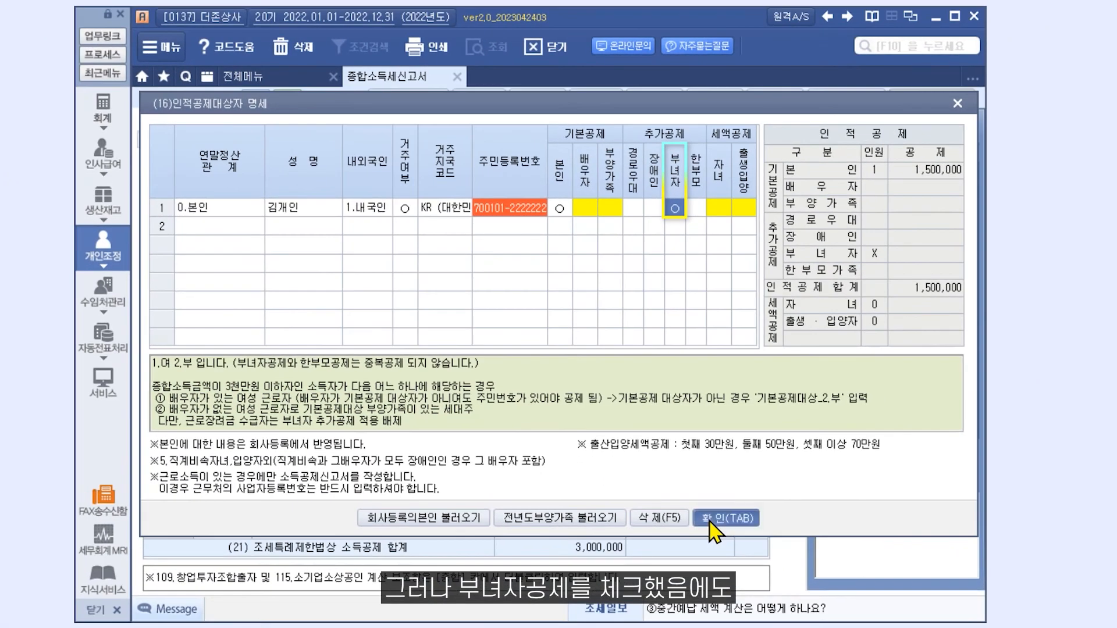
click(756, 553)
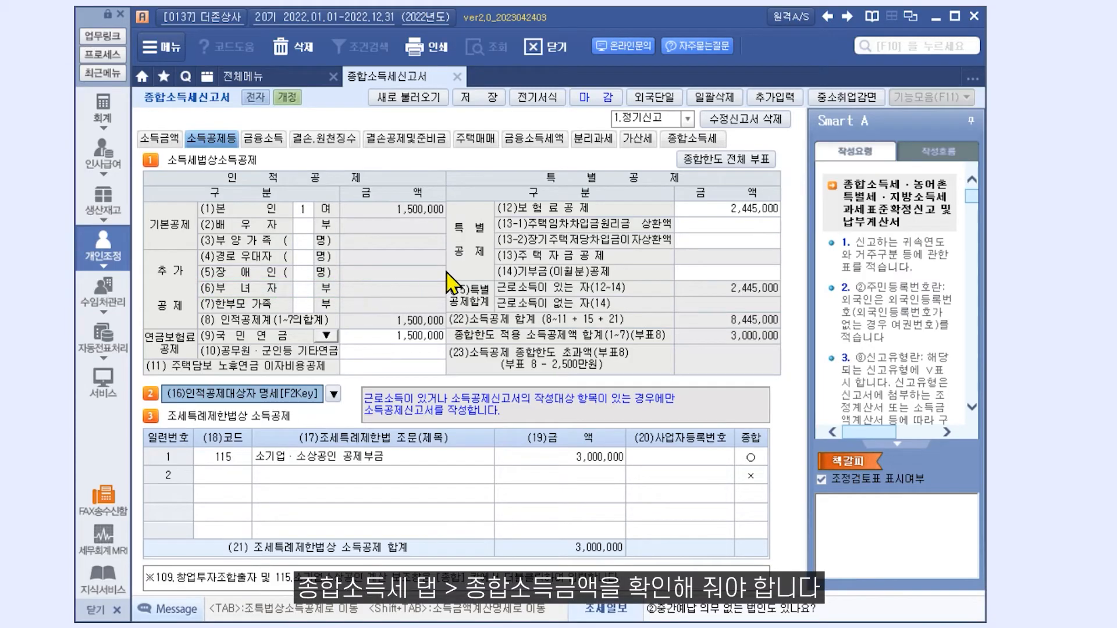
click(686, 142)
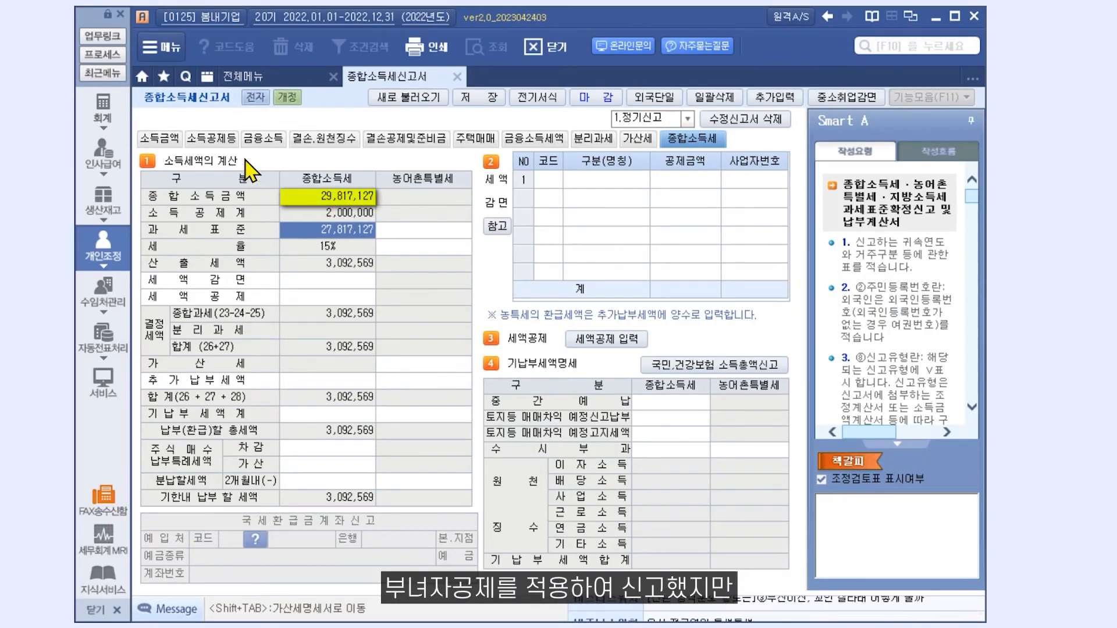
- Return to 소득공제등, reopen the beneficiaries list and check the taxpayer's 부녀자 entry
click(231, 143)
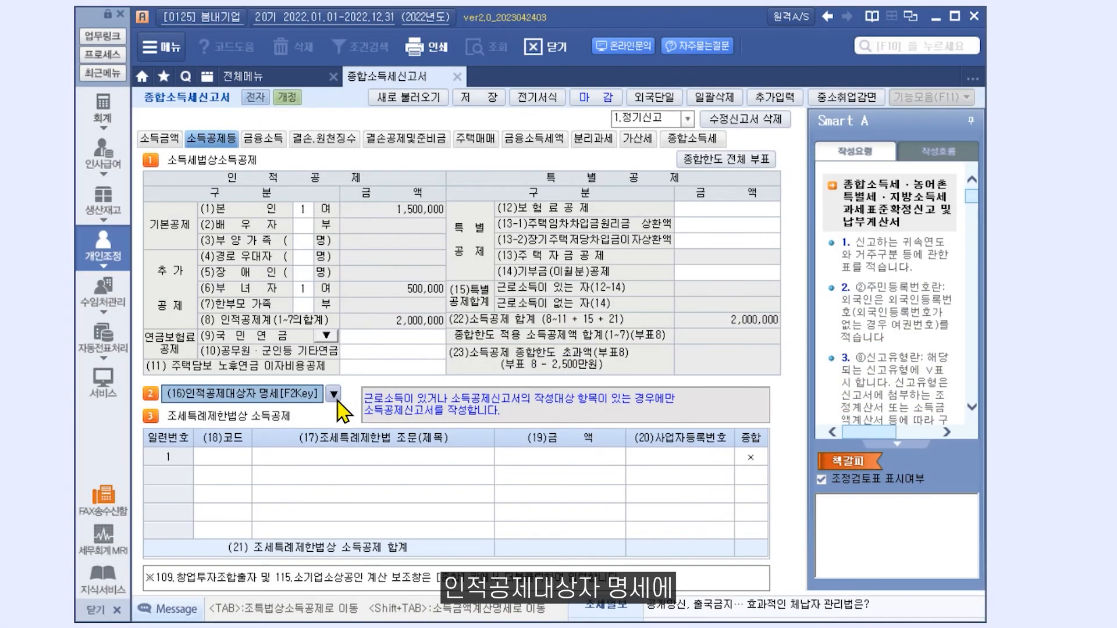
click(334, 395)
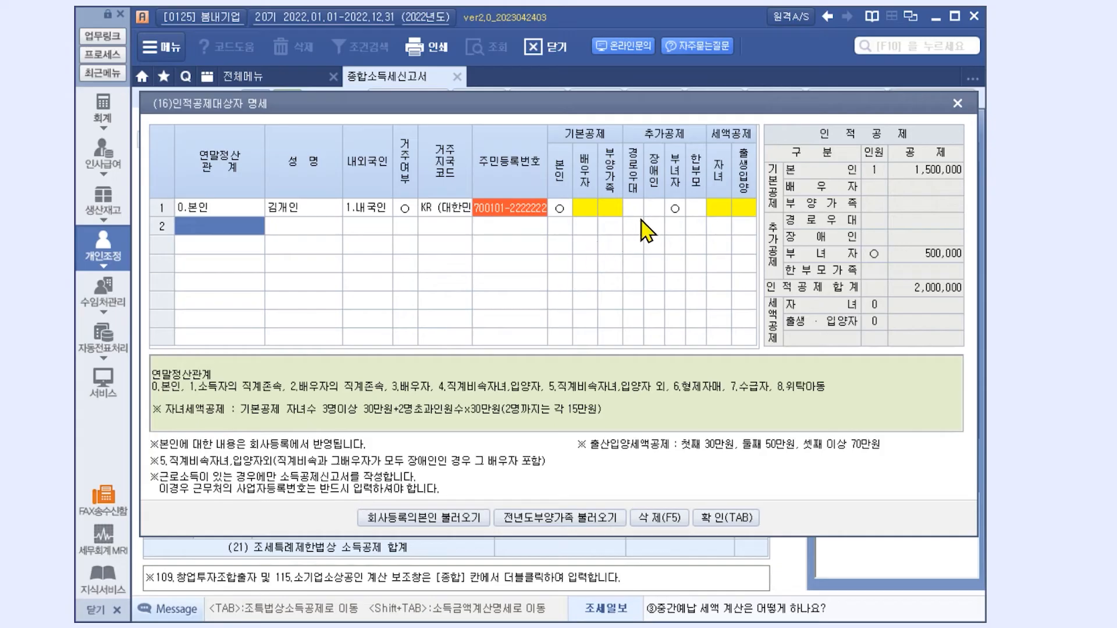
click(670, 210)
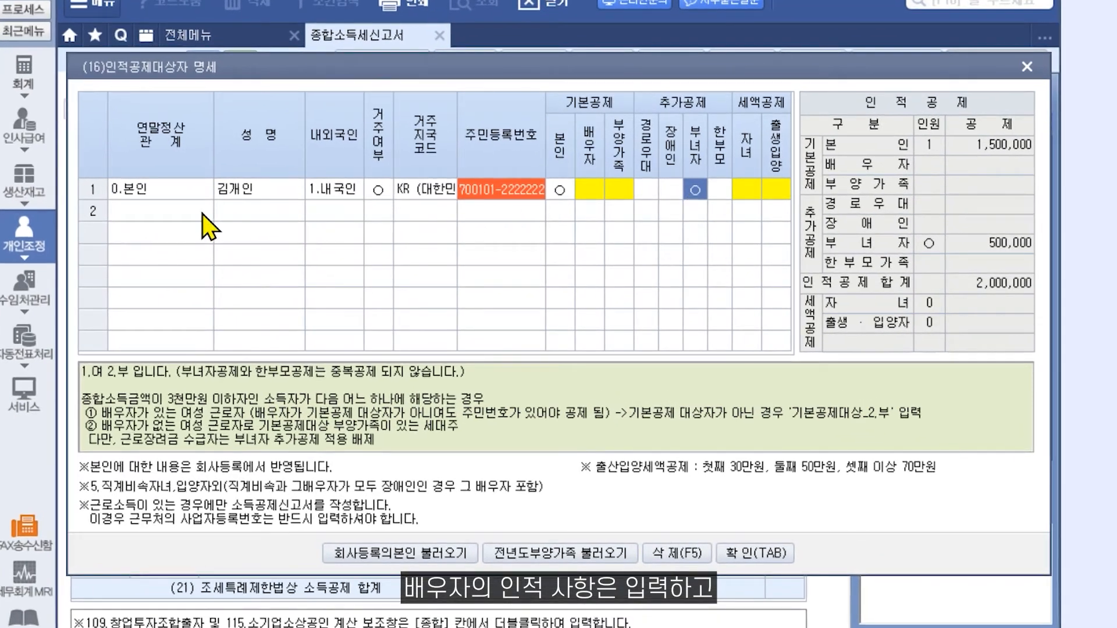
- Add a 3.배우자 row with the spouse's name and resident number, clearing the basic deduction mark
click(202, 214)
text(3)
key(Return)
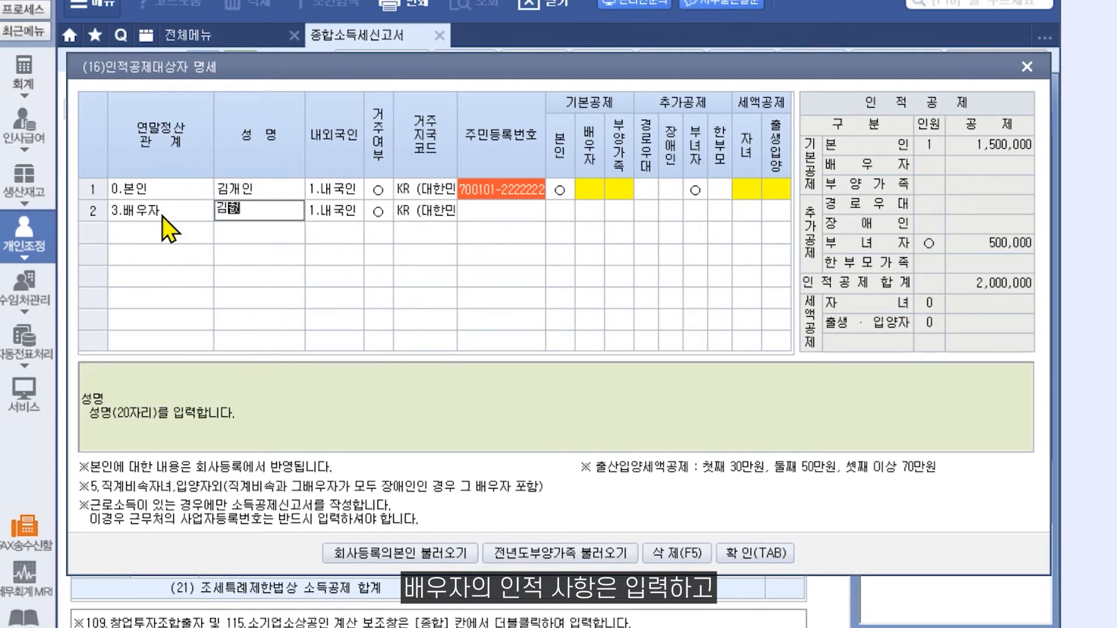
key(Return)
key(Return)
key(Return)
key(Return)
text(77)
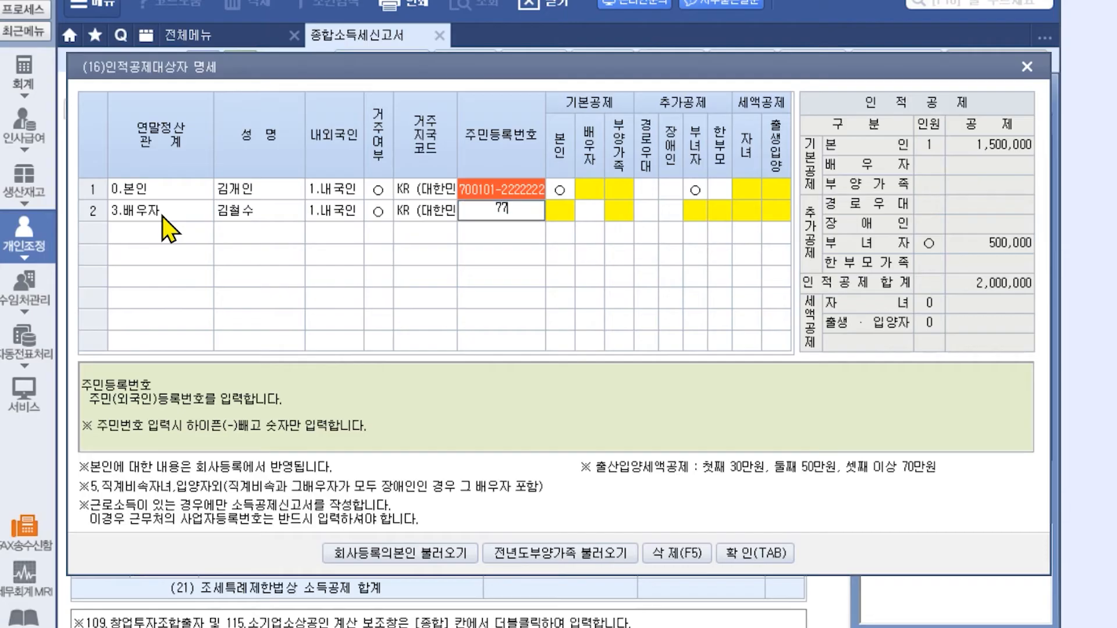
text(0101-1111111)
key(Return)
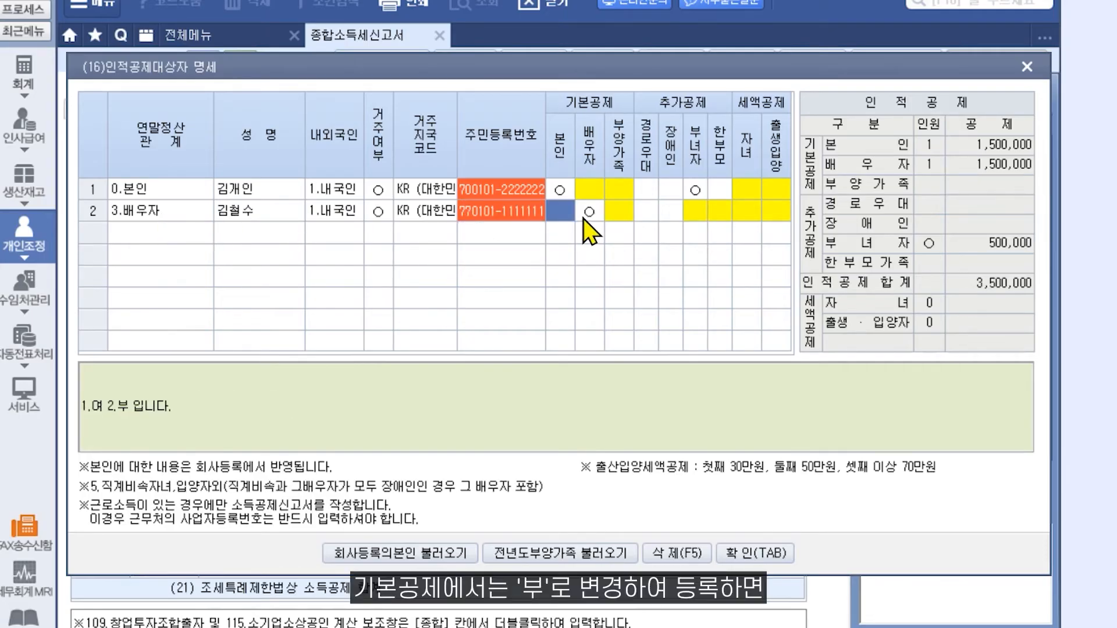
key(Return)
key(2)
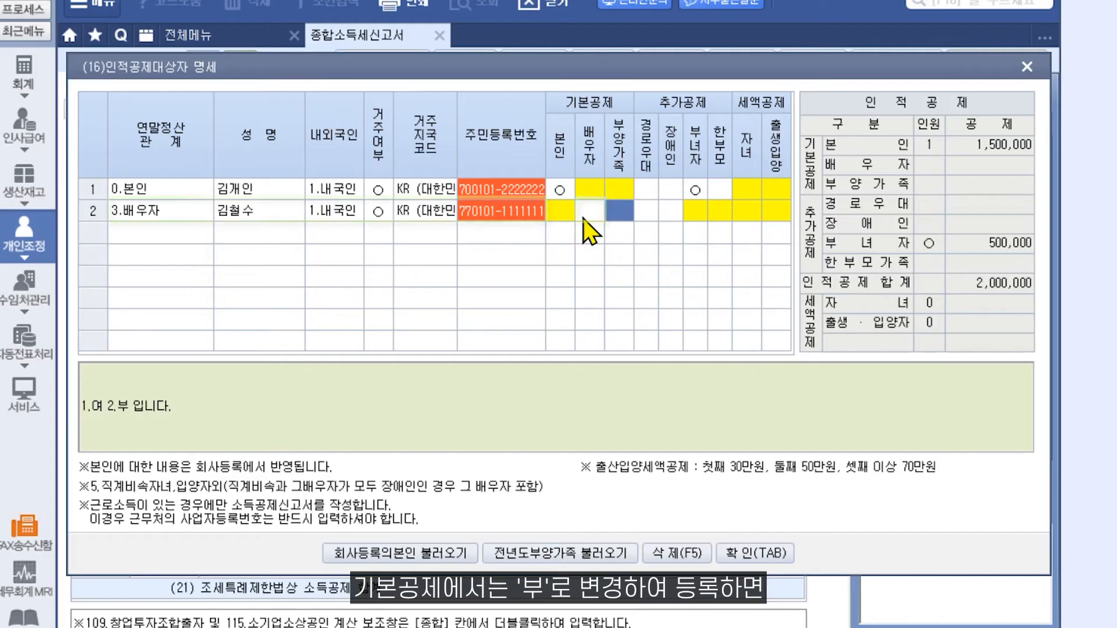
click(583, 220)
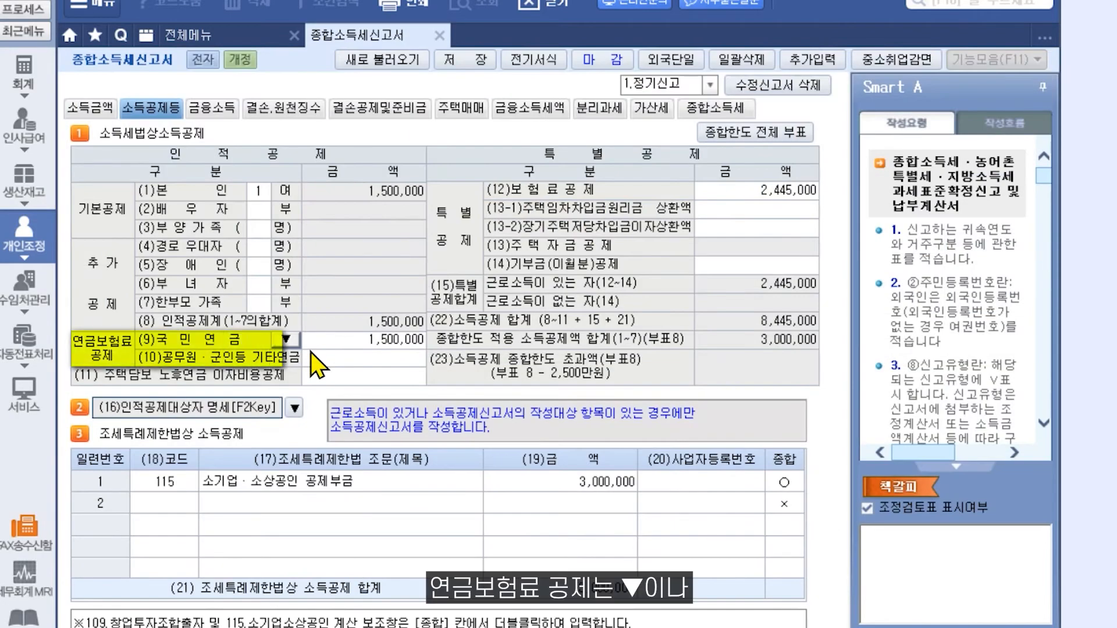
- Confirm the 1,500,000 국민연금 amount in the 보험료공제 dialog
click(294, 343)
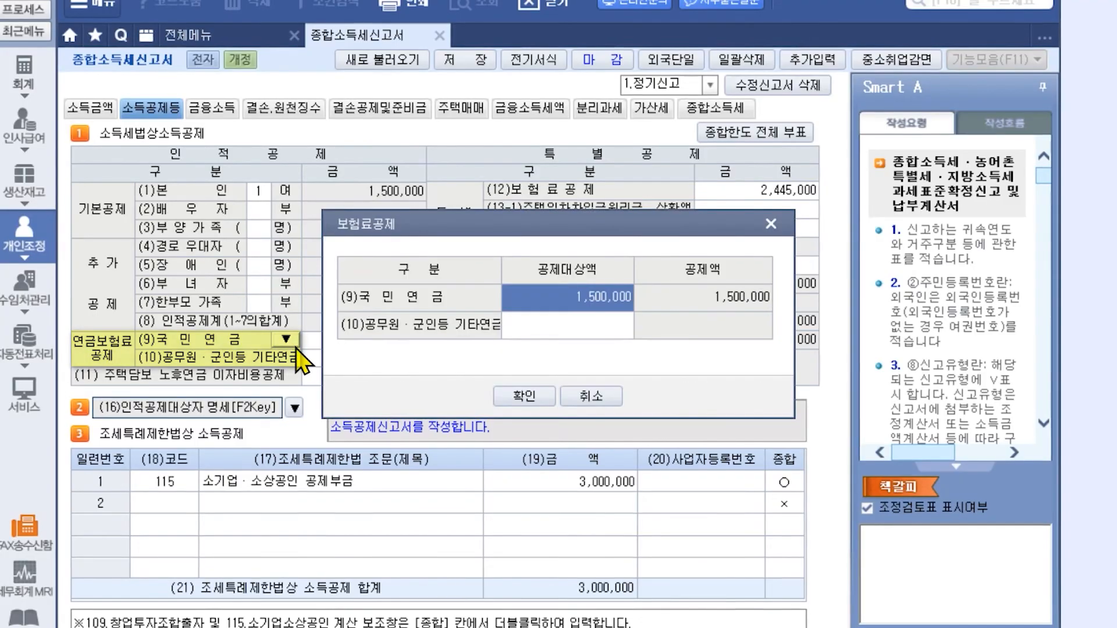
click(523, 396)
double_click(396, 344)
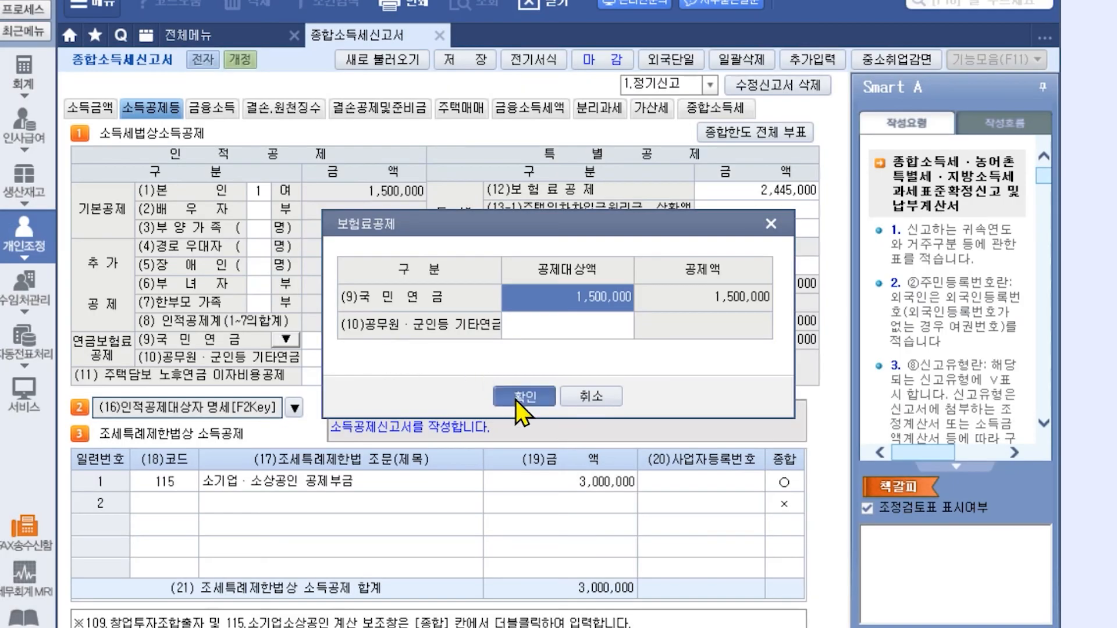
click(516, 399)
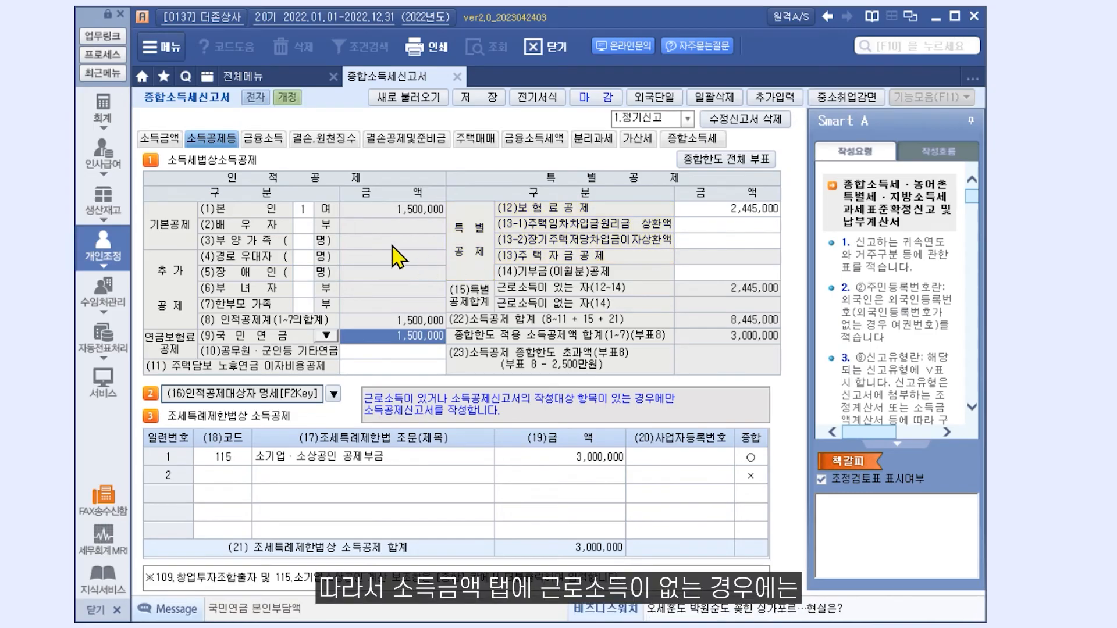
- Delete the fourth income column on the 소득금액 page
click(166, 139)
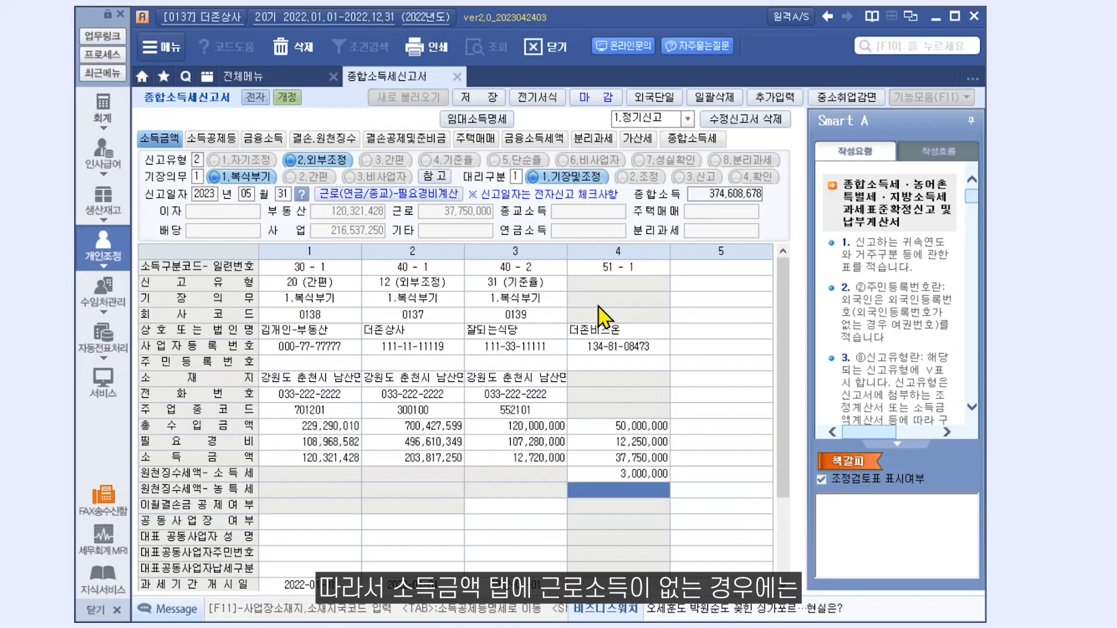
click(605, 346)
key(F5)
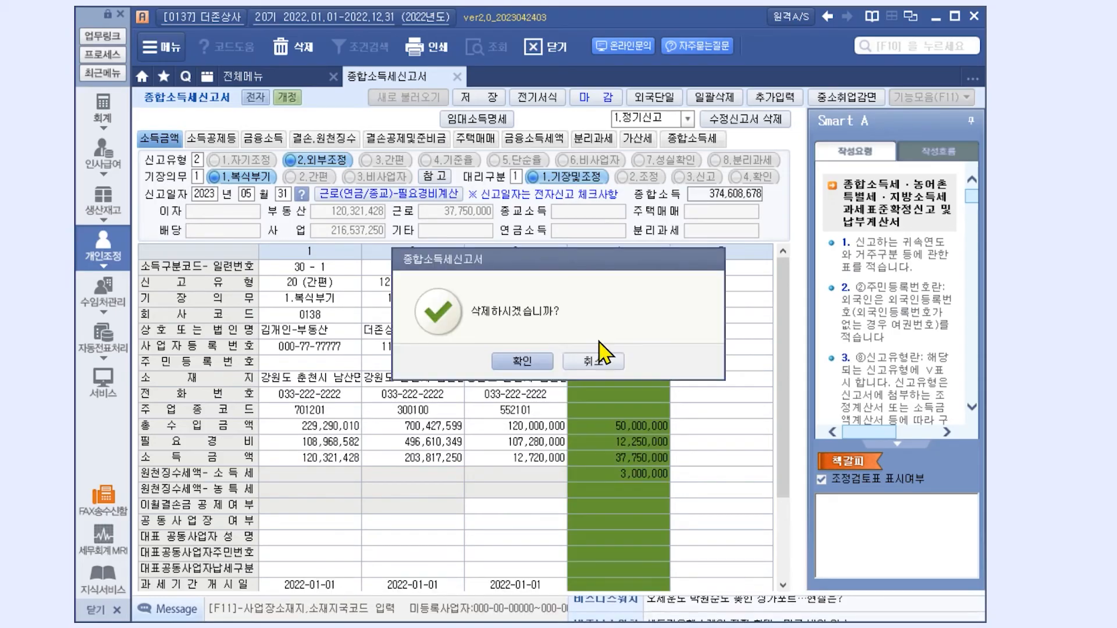
key(Return)
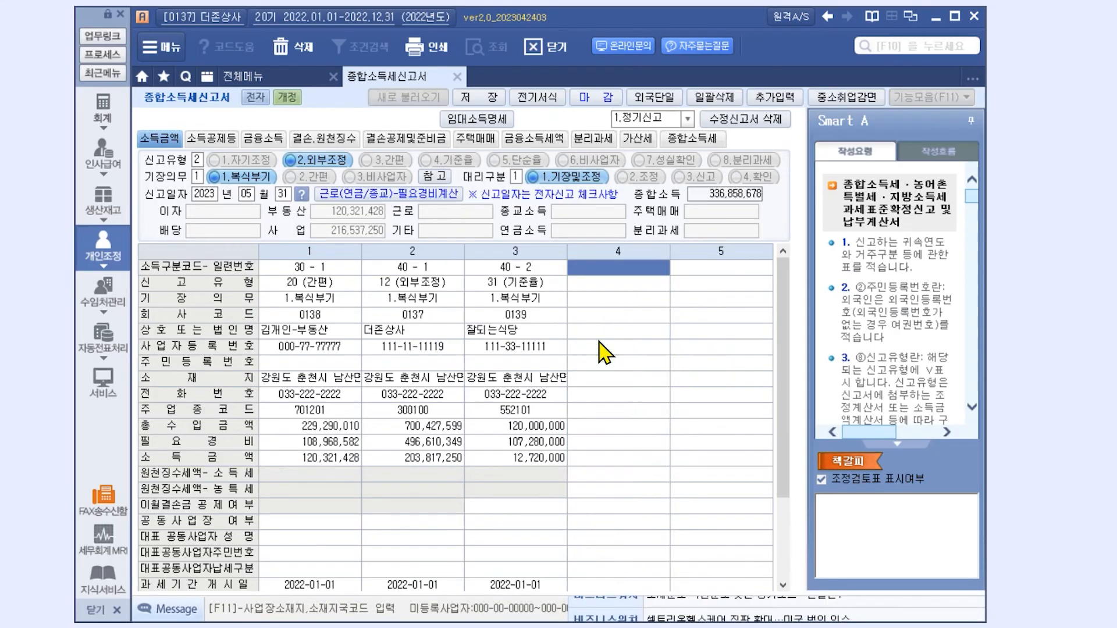
- Reload the deduction report figures into the 소득공제등 page with 새로 불러오기
click(230, 139)
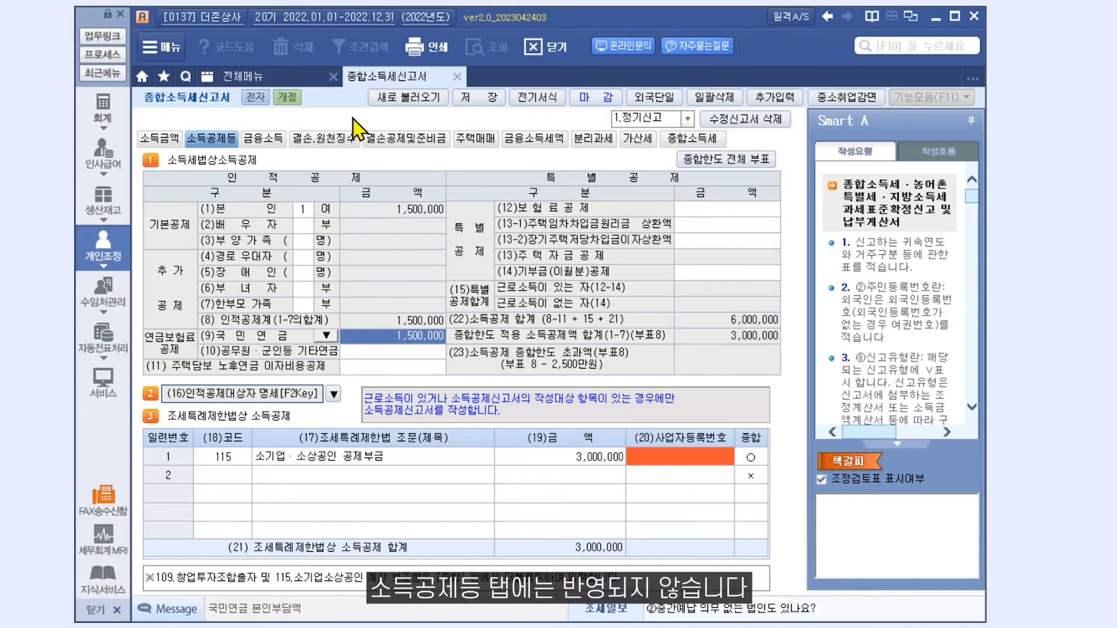
click(390, 99)
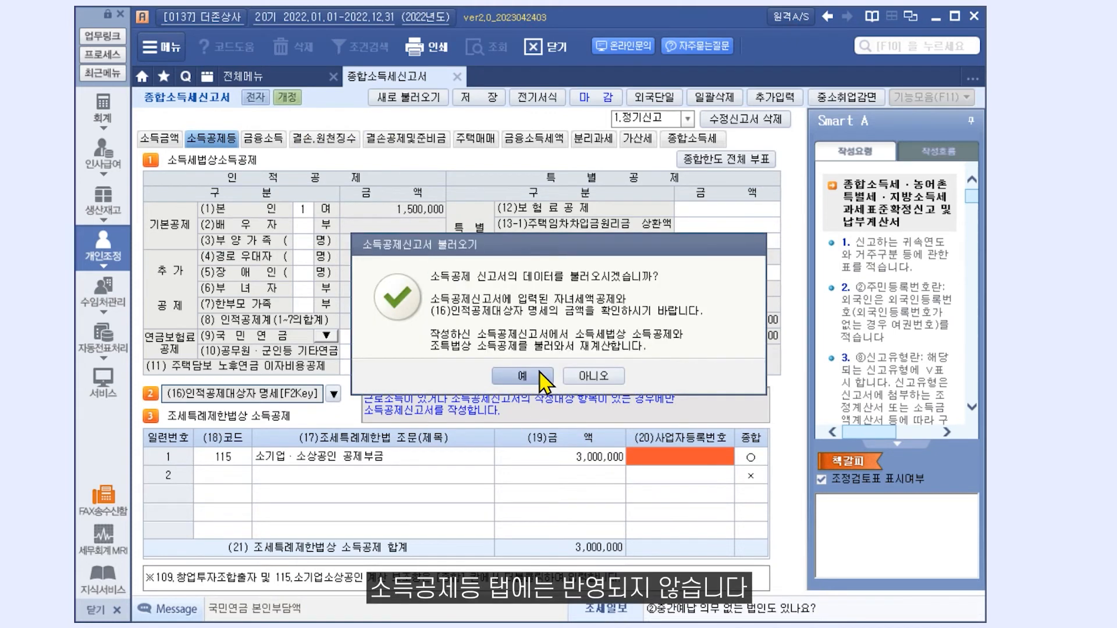
click(542, 389)
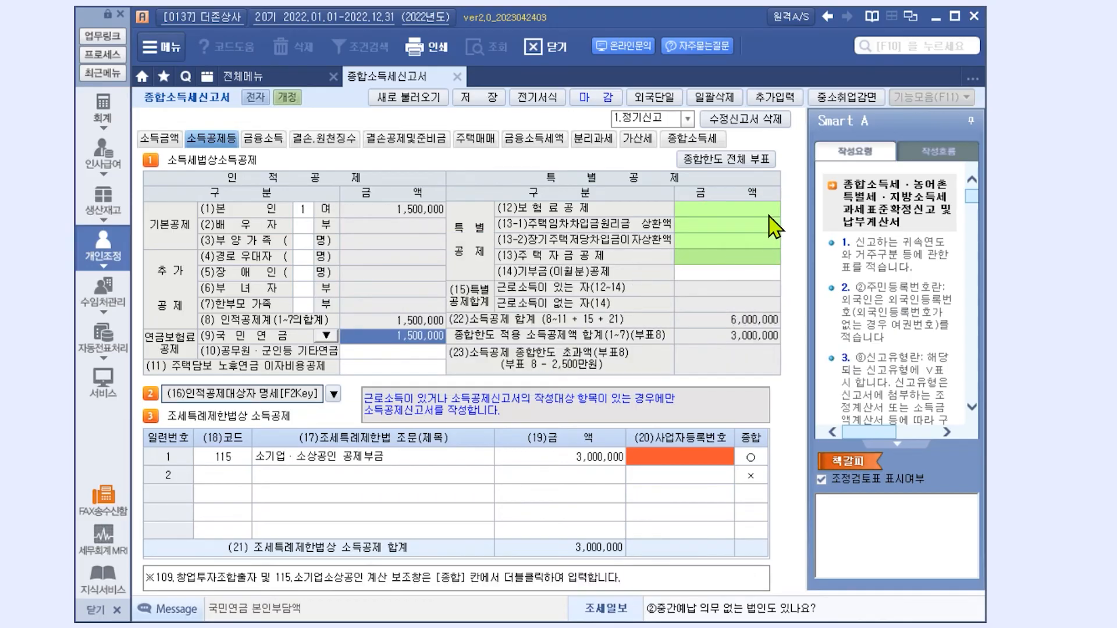
click(168, 141)
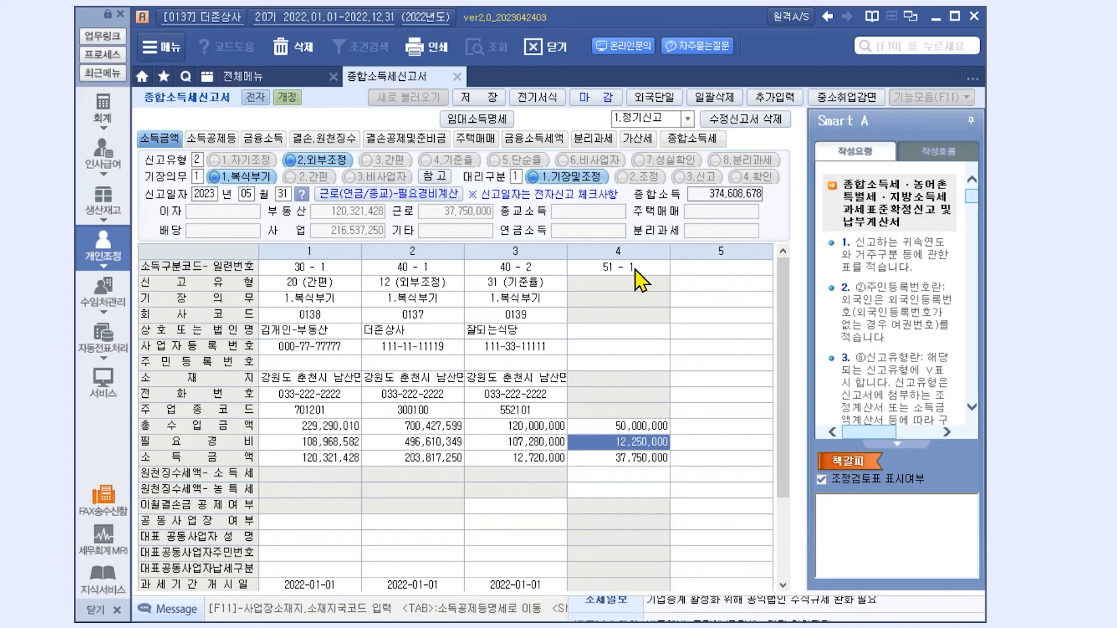
click(224, 144)
click(405, 99)
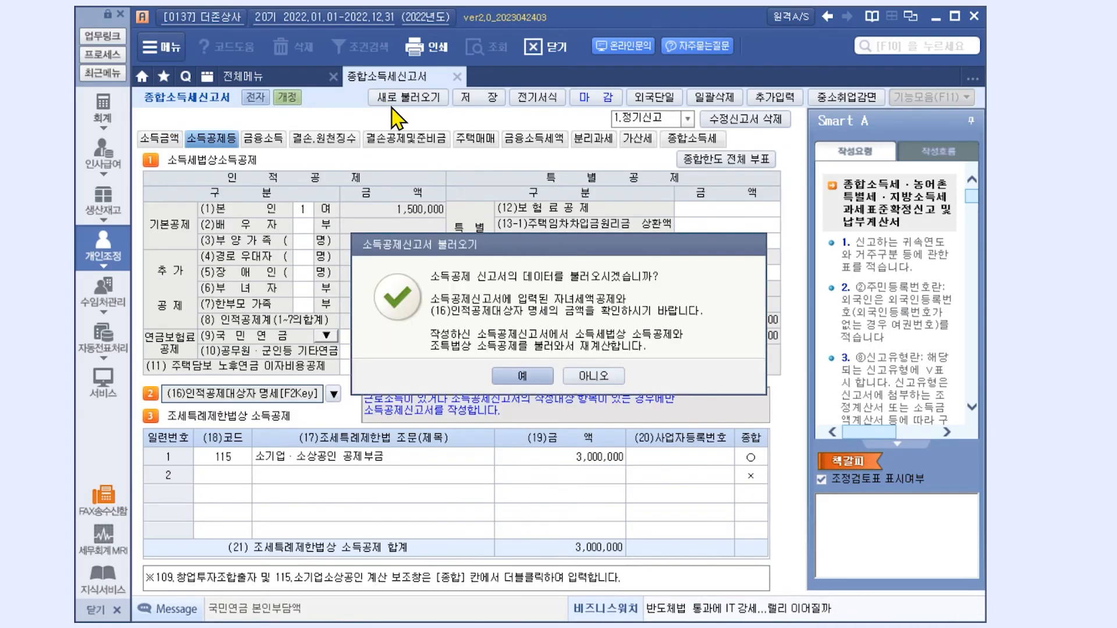
click(520, 378)
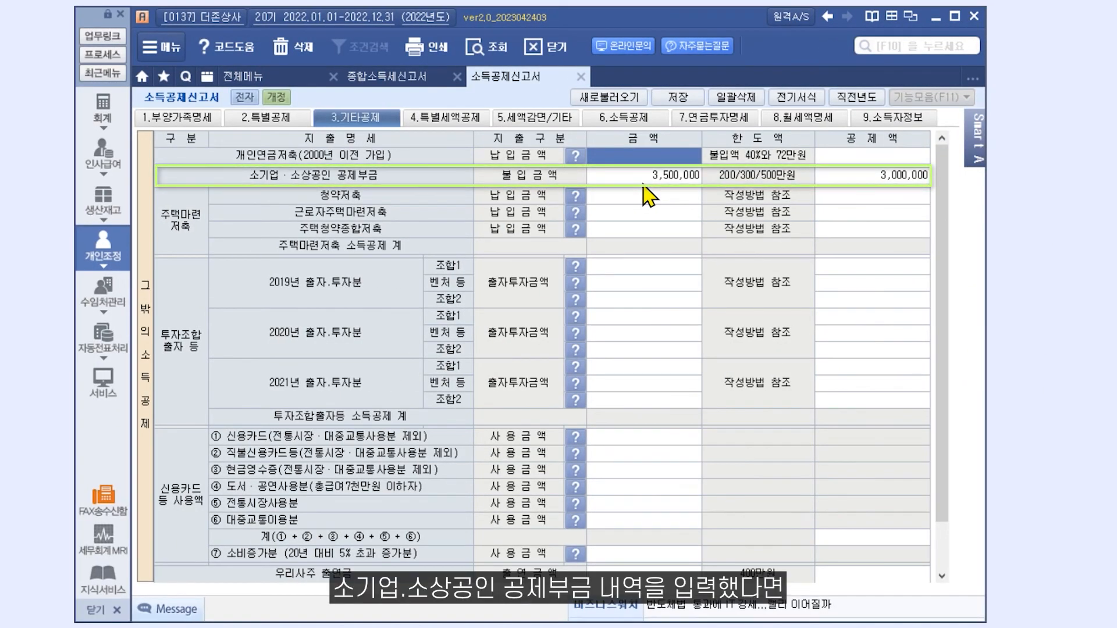
- Open the code 115 소기업·소상공인 공제부금 details from the 조세특례제한법 section
click(416, 82)
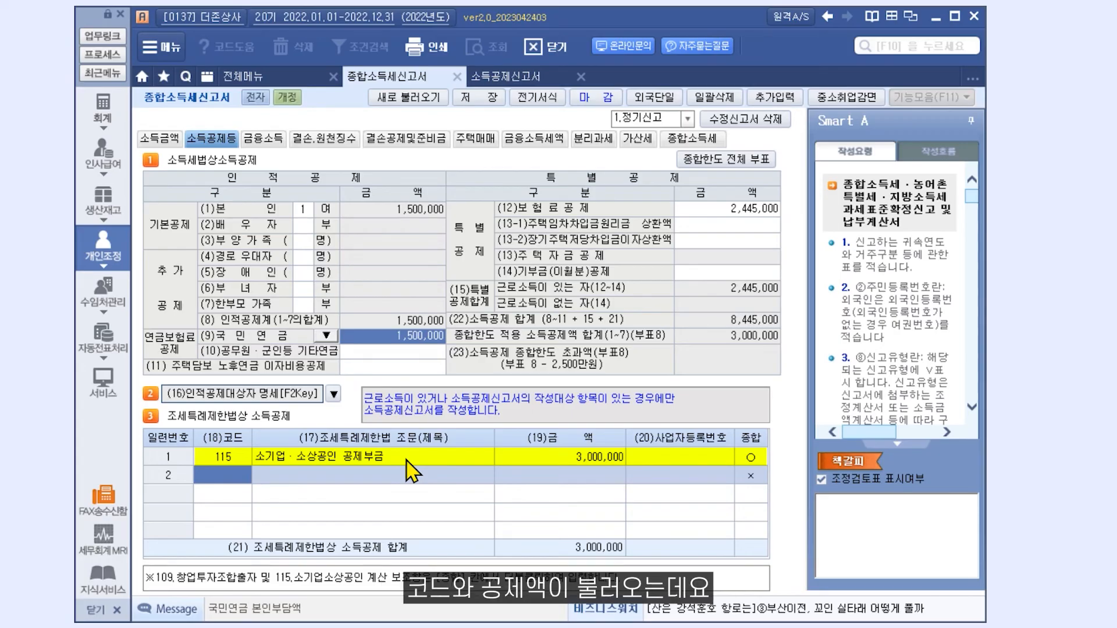
double_click(525, 460)
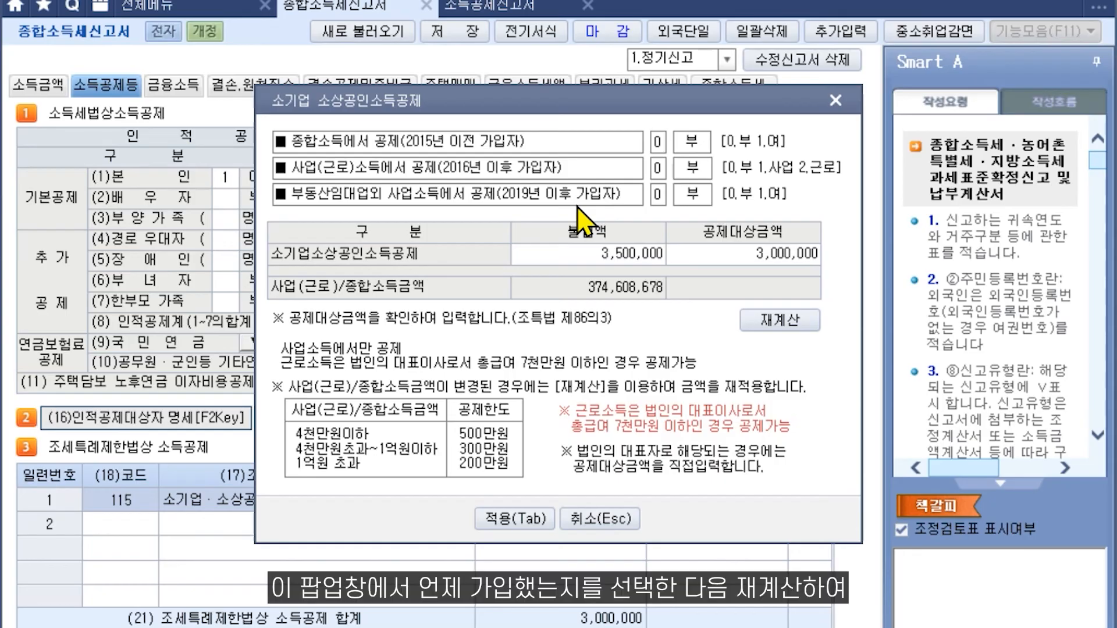
- Set 사업(근로)소득에서 공제 to 1, recalculate, and apply the 2,000,000 deduction
click(660, 170)
text(1)
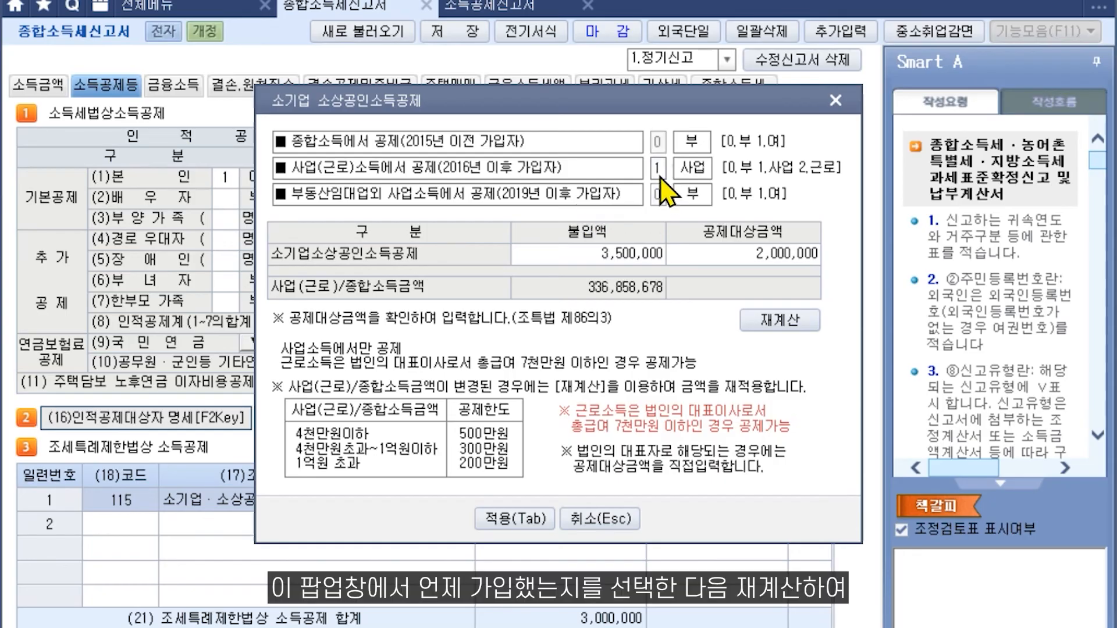
click(767, 323)
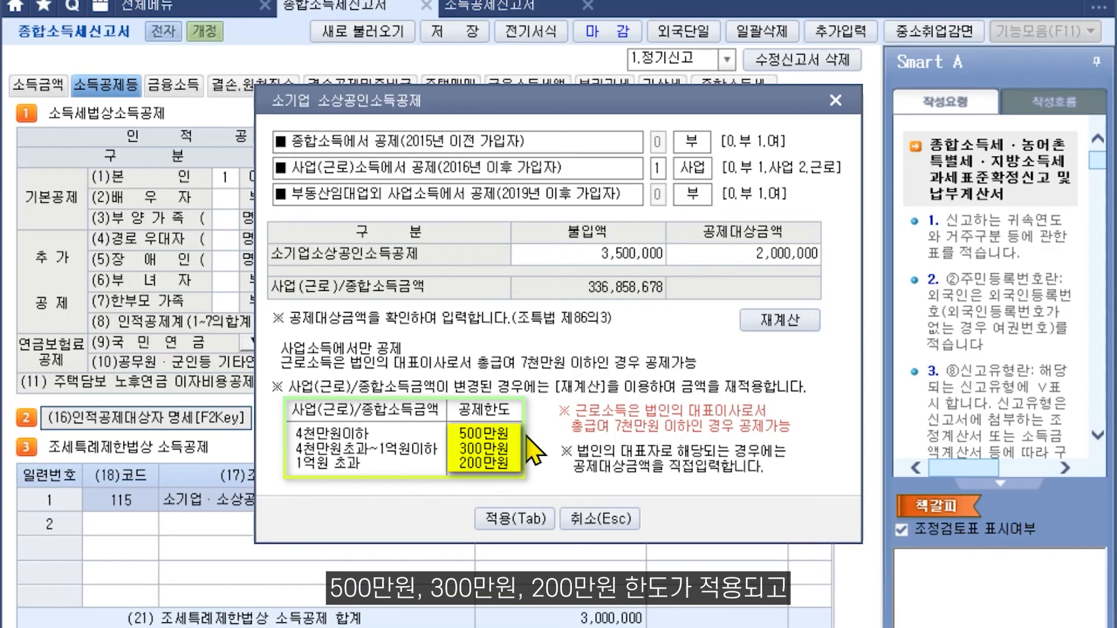
click(512, 520)
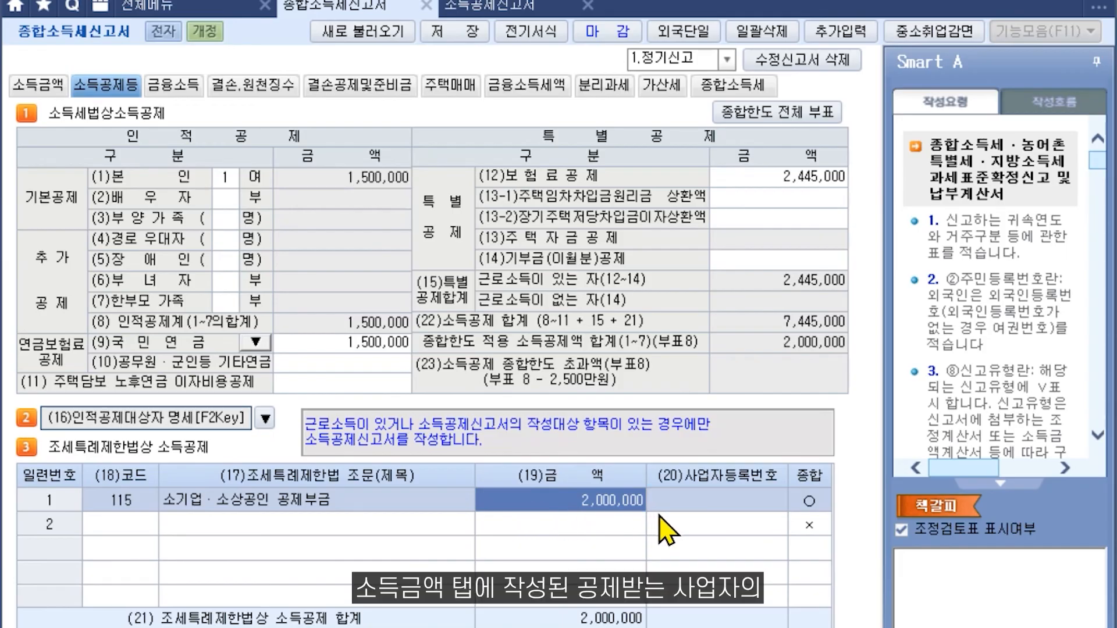
- Enter the business registration number on row 1, then bring up row 2's deduction code list
click(683, 506)
click(751, 506)
text(111-11-111)
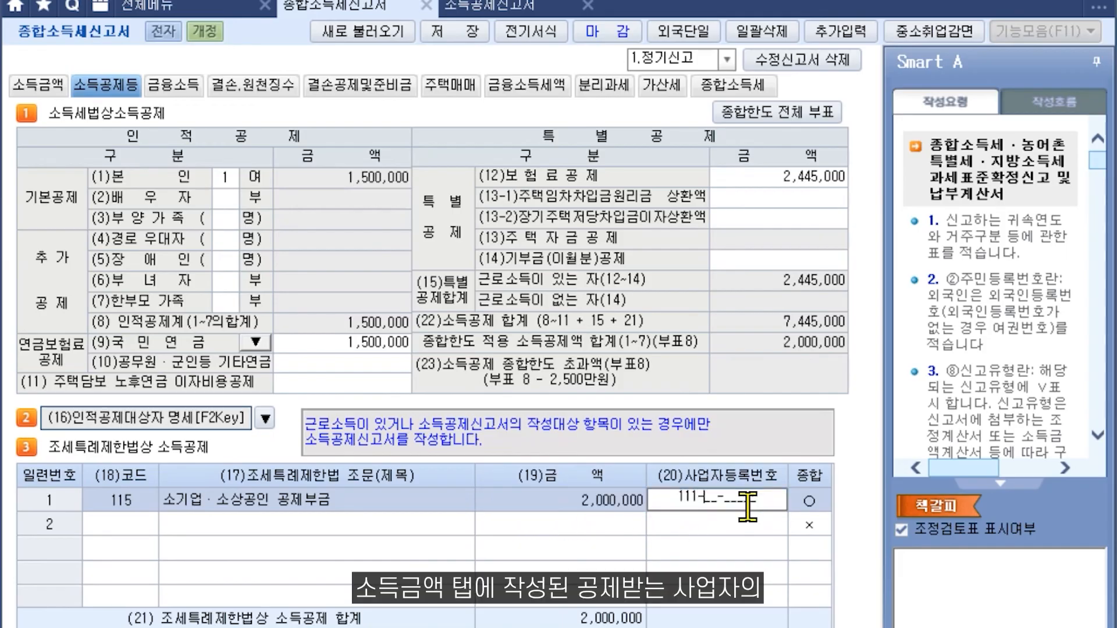
text(19)
key(Return)
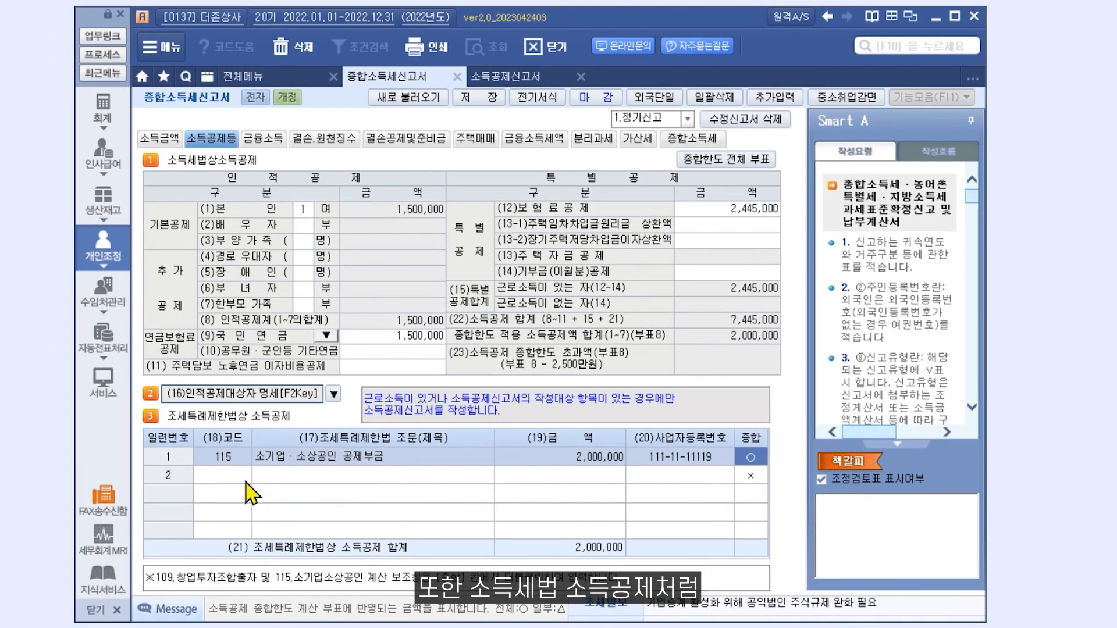
click(143, 531)
key(F2)
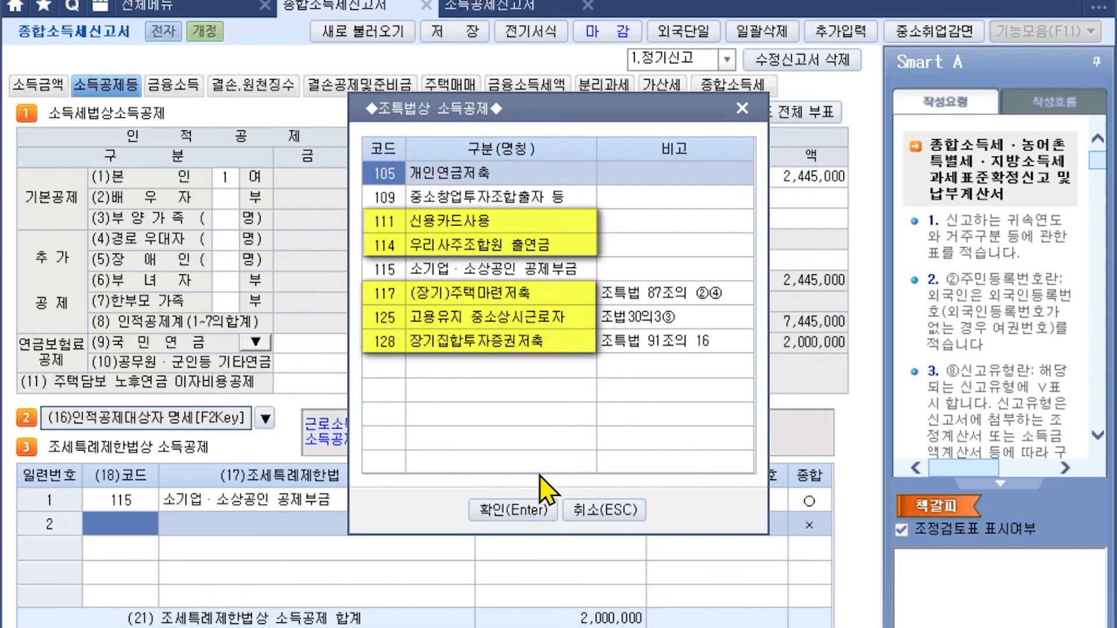
- Dismiss the code list and open the 종합한도 전체 부표 deduction-limit schedule
click(605, 512)
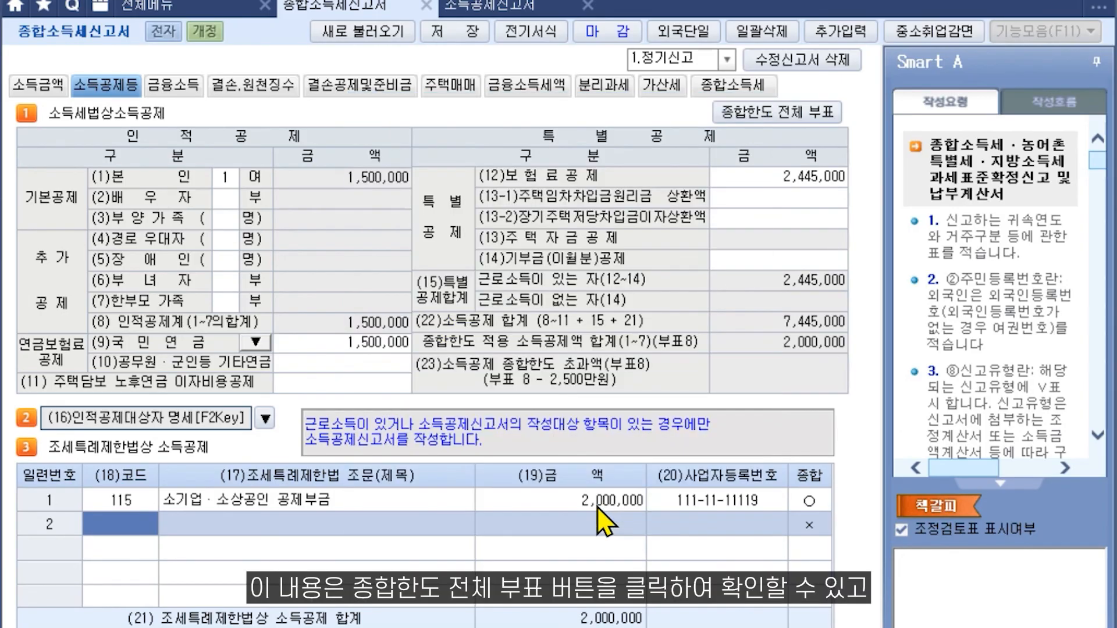
click(775, 113)
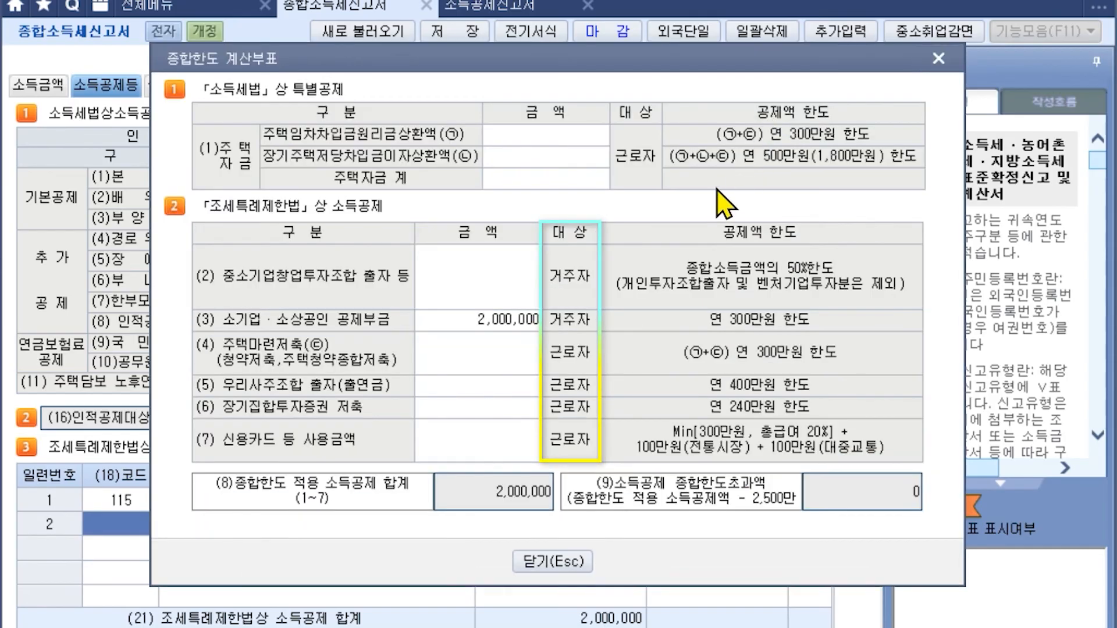